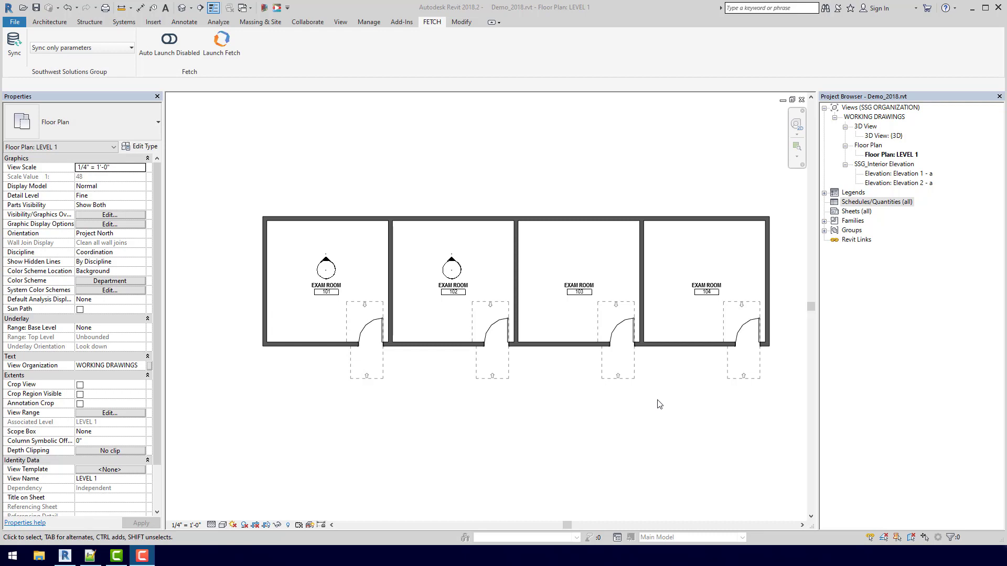
- Launch the Fetch content library for the Demo_2018.rvt project
click(160, 24)
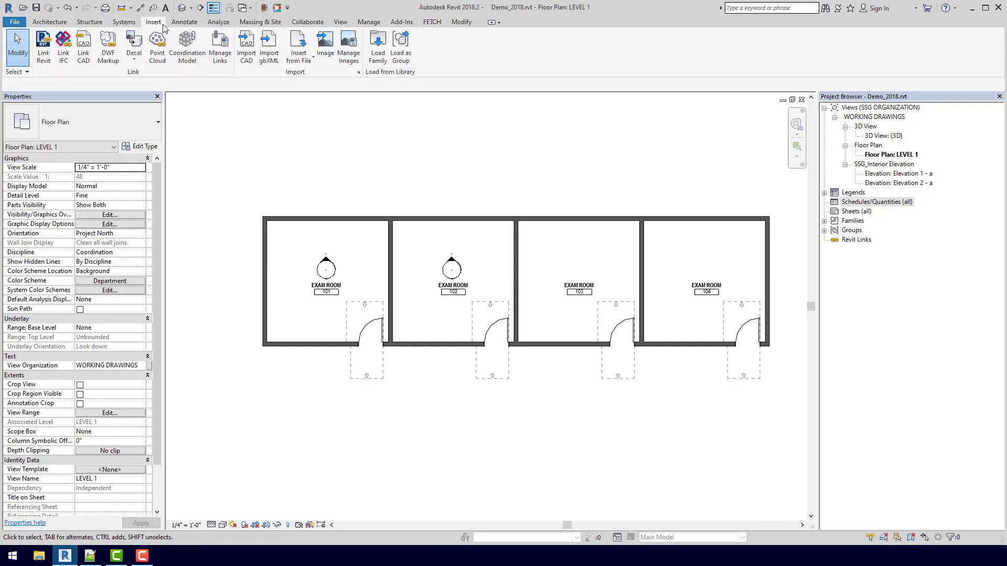
click(378, 55)
click(433, 25)
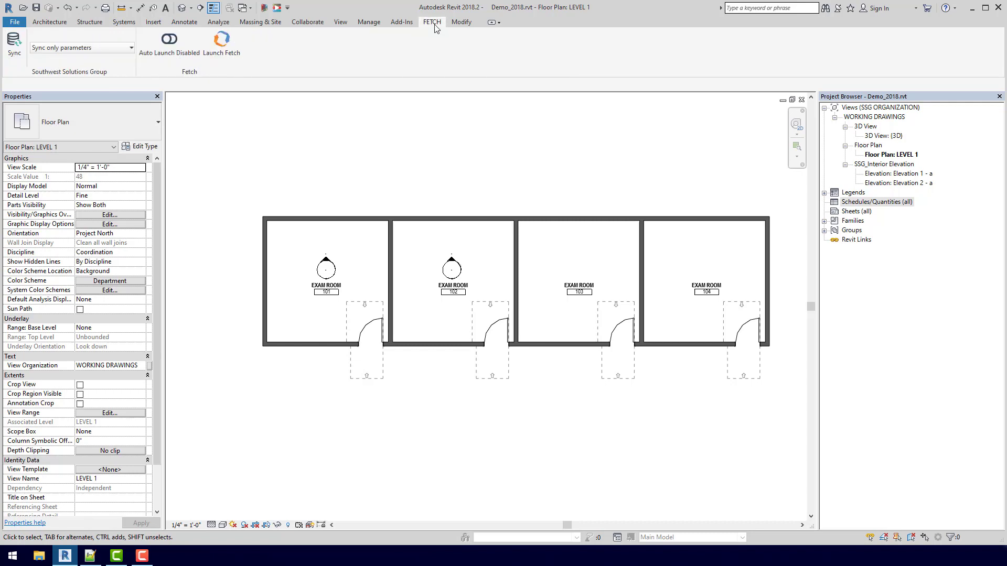
click(221, 42)
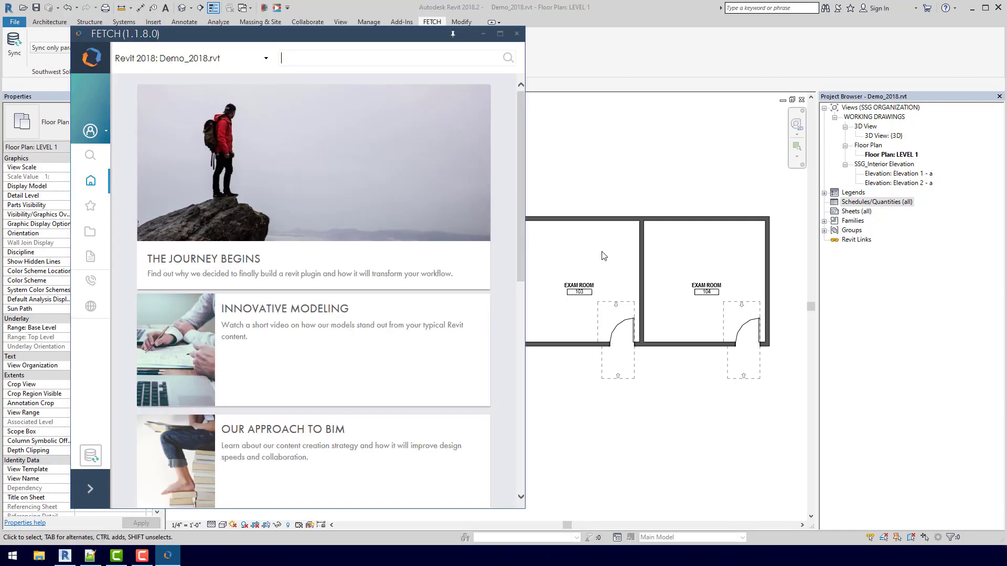
- Search the Fetch library for "exam", filter the results by 5', and move the library window clear of the first exam rooms
text(exam)
key(Return)
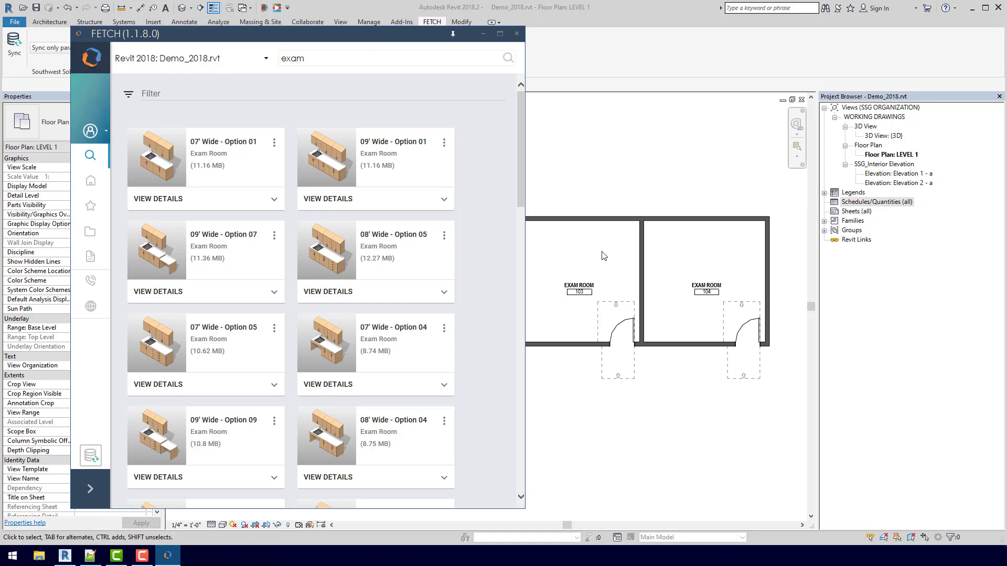
click(336, 100)
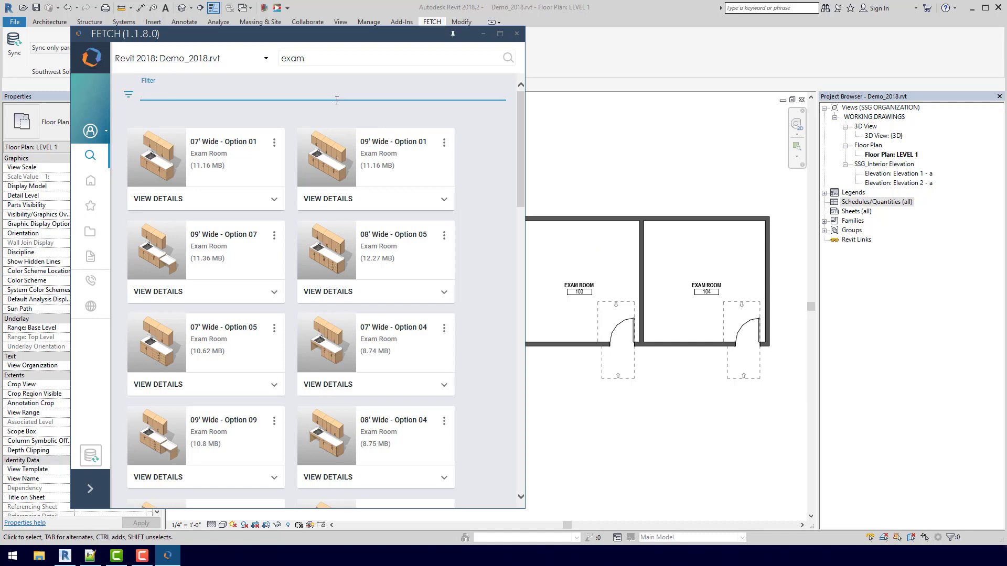
text(5)
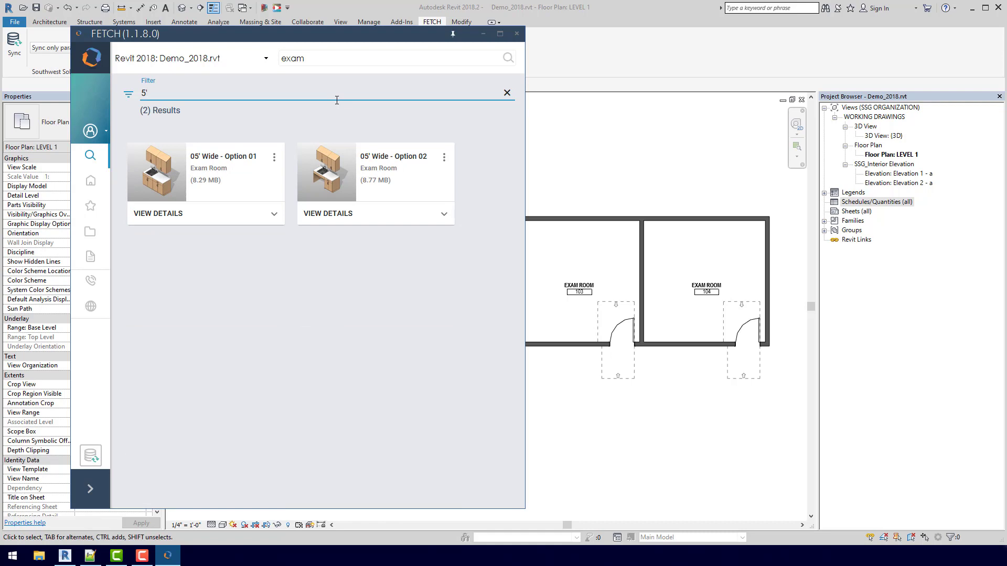
drag(369, 37, 815, 41)
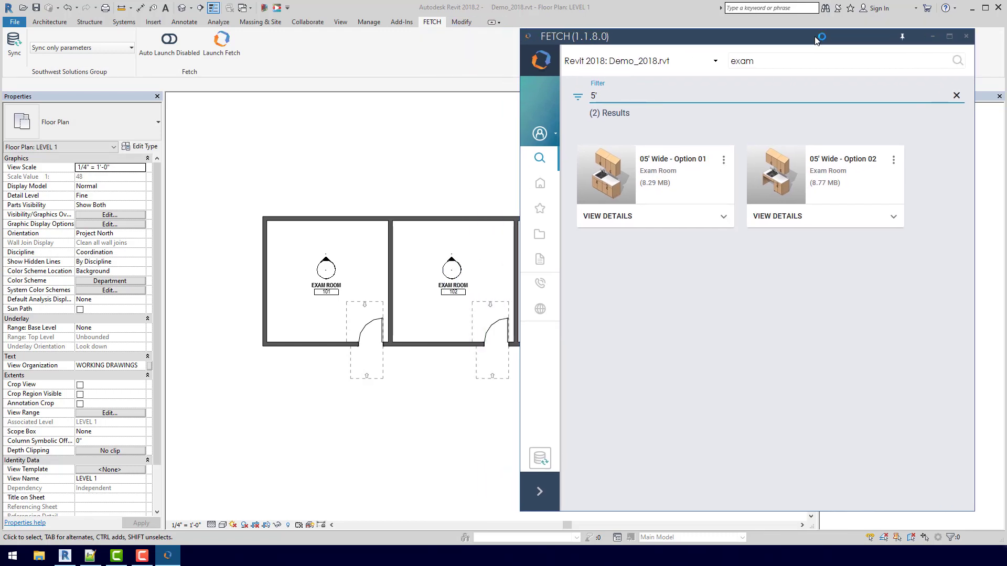
- Open the PDF drawing of 05' Wide - Option 01, unpin the Fetch window, and review the sheet's plan, elevations and notes
click(725, 163)
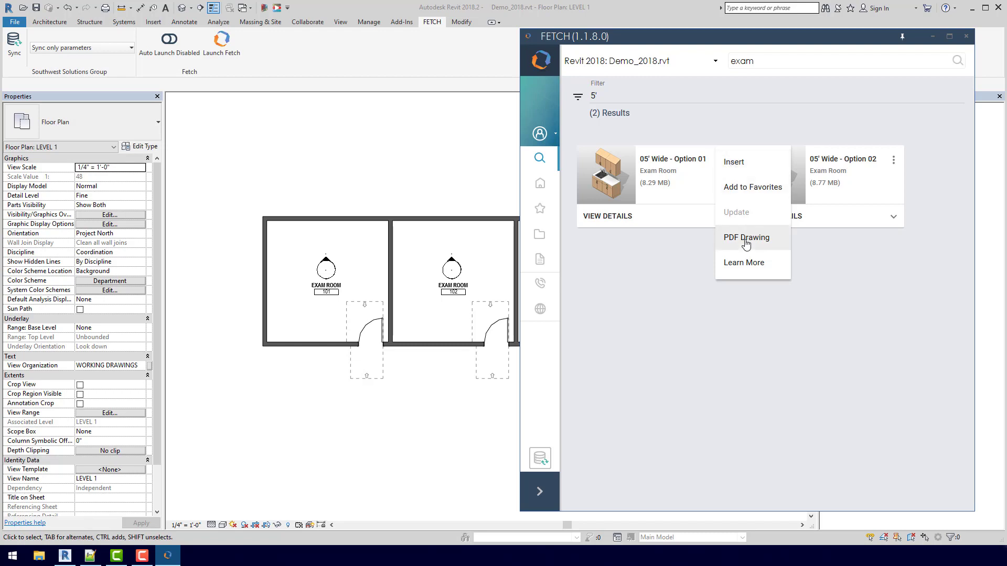
click(746, 239)
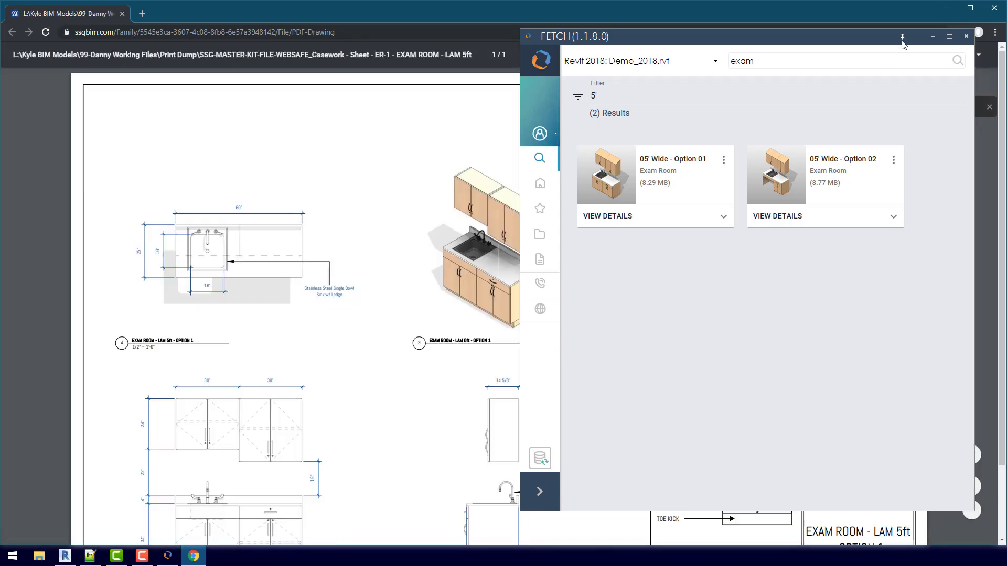
click(902, 39)
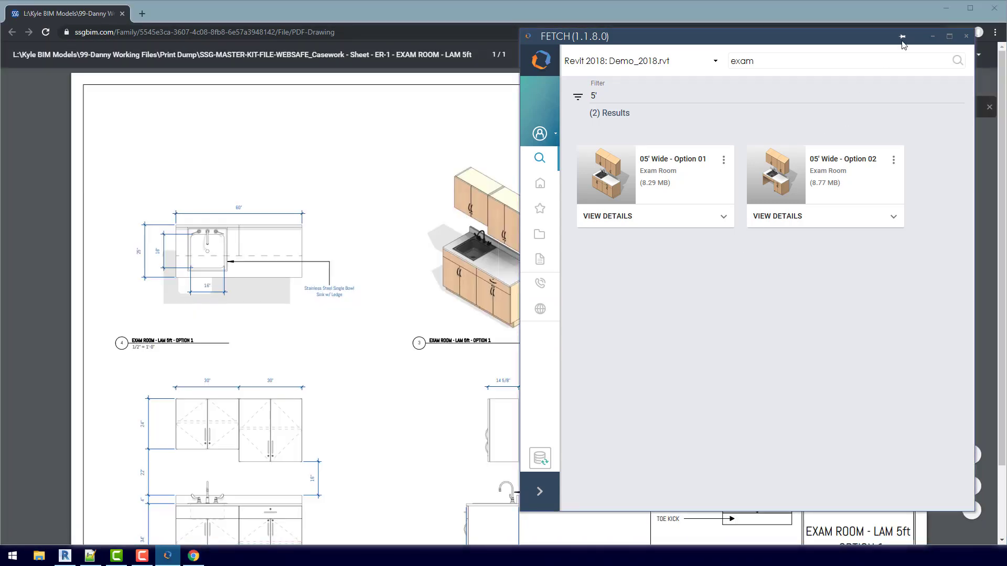
click(65, 259)
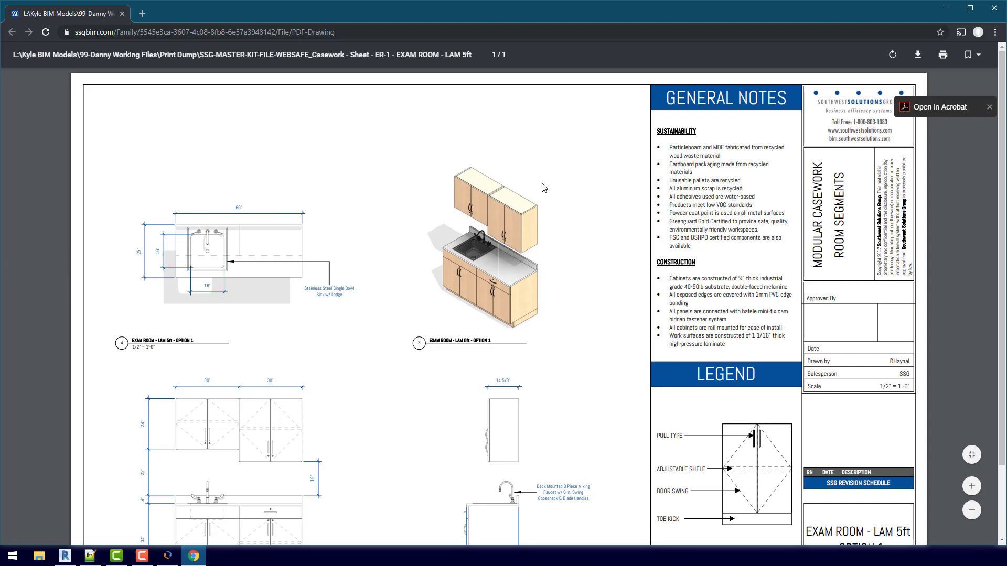
scroll(544, 188, down, 2)
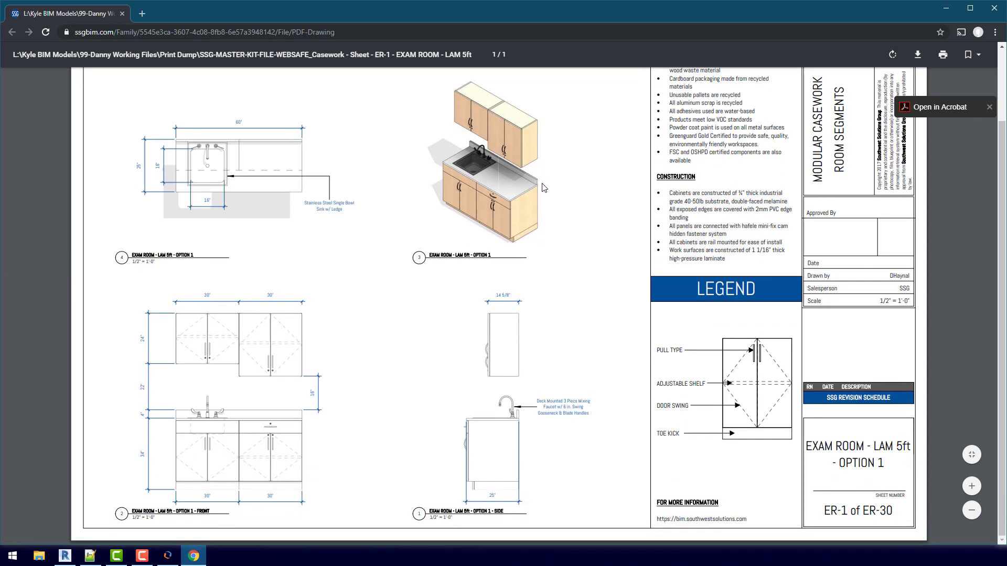
click(947, 10)
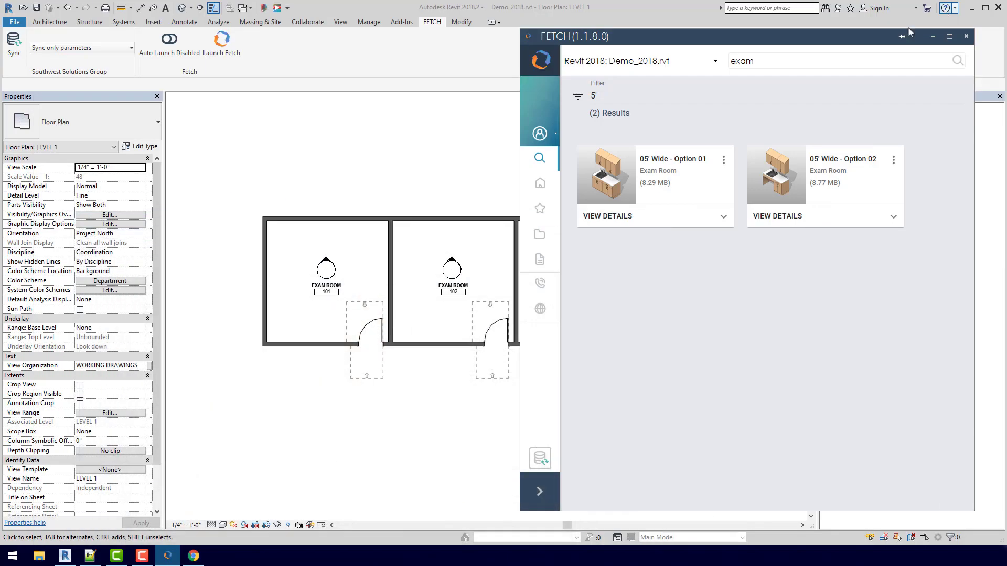
- Insert the 05' Wide - Option 01 casework group and place one copy near the upper wall in each of exam rooms 101 to 104
click(607, 186)
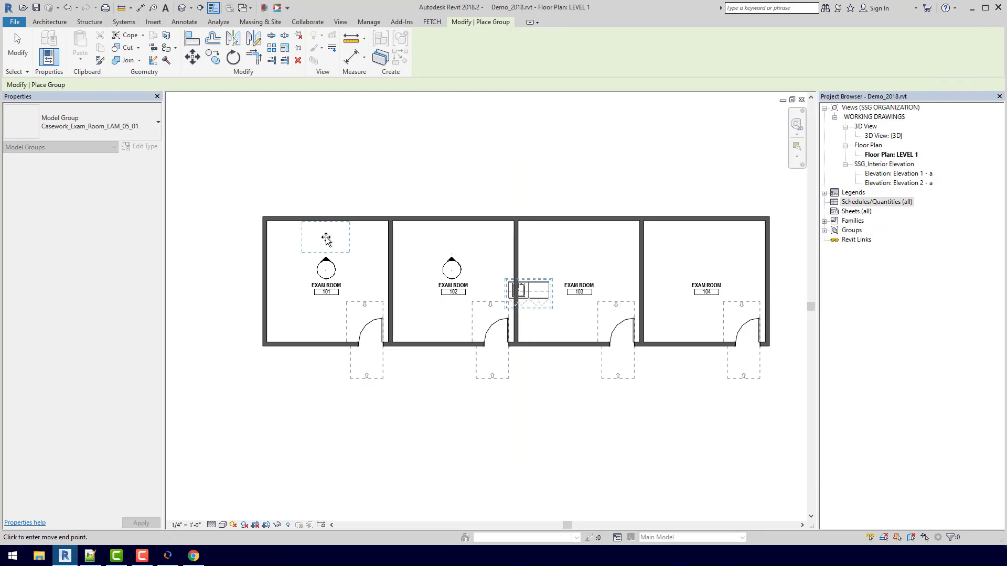
click(326, 239)
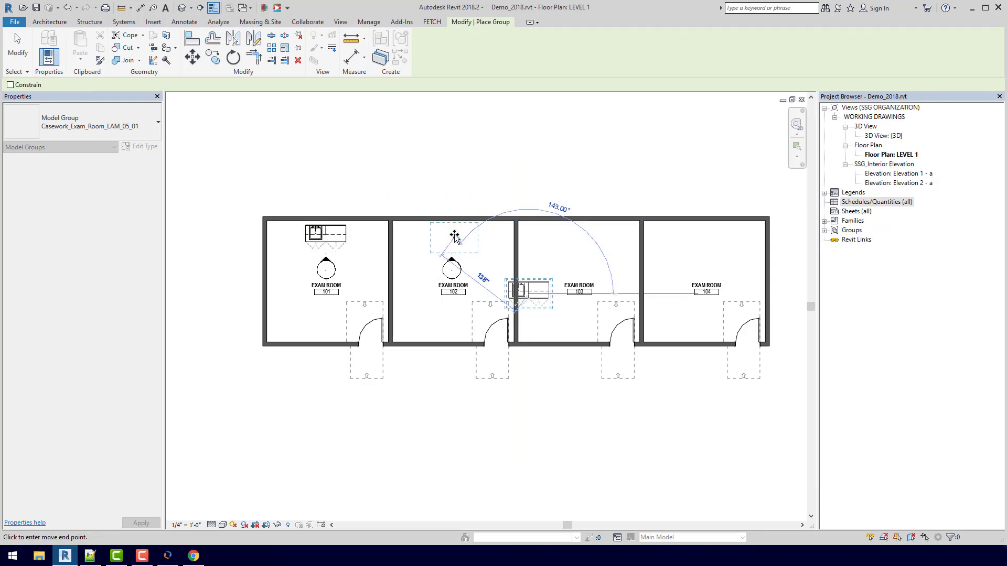
click(454, 236)
click(577, 239)
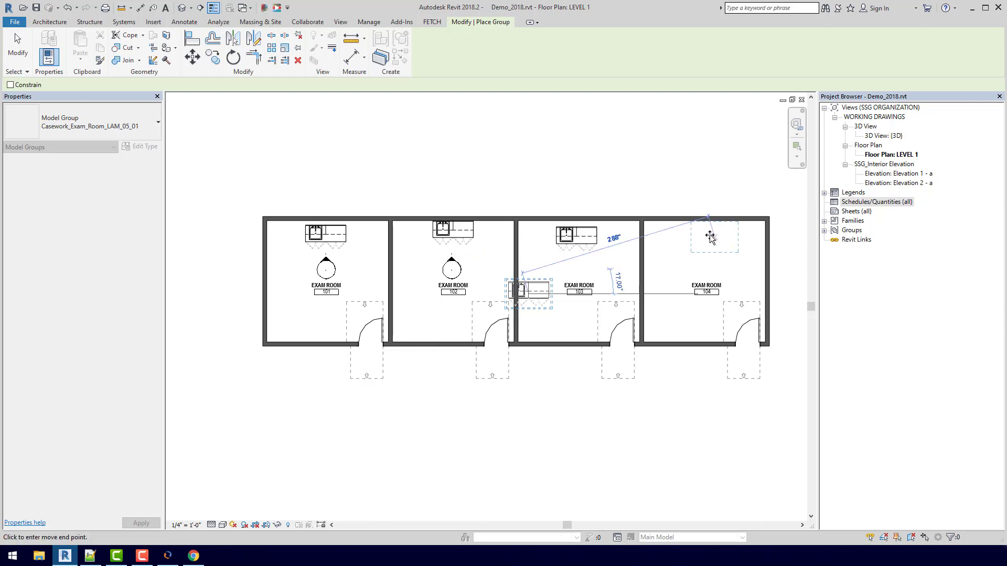
click(708, 237)
key(Escape)
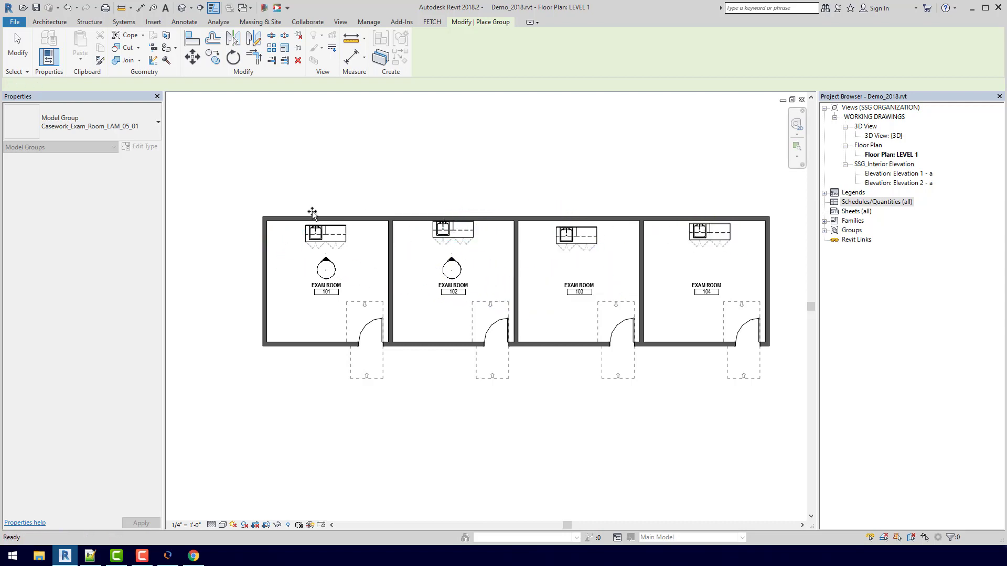
key(Escape)
- Align the backs of the casework groups in the exam rooms with the inner face of the upper wall
scroll(292, 212, up, 5)
key(a)
key(l)
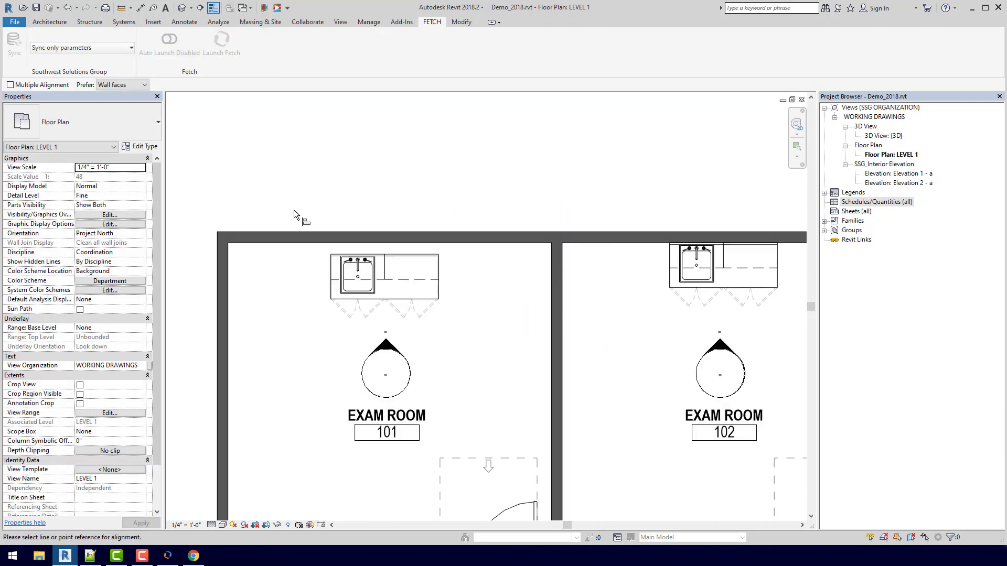
scroll(372, 247, up, 3)
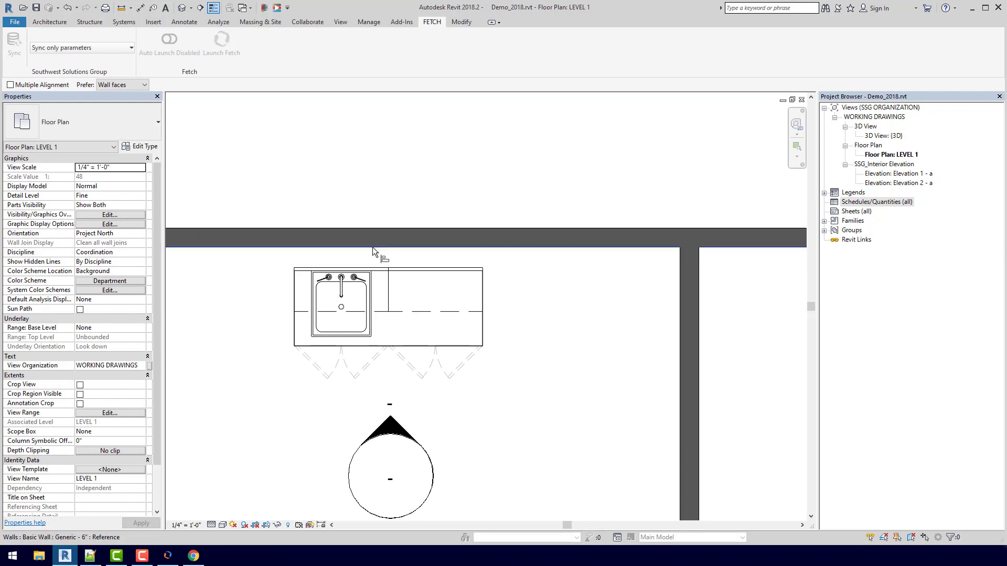
click(372, 247)
middle_drag(422, 265, 628, 276)
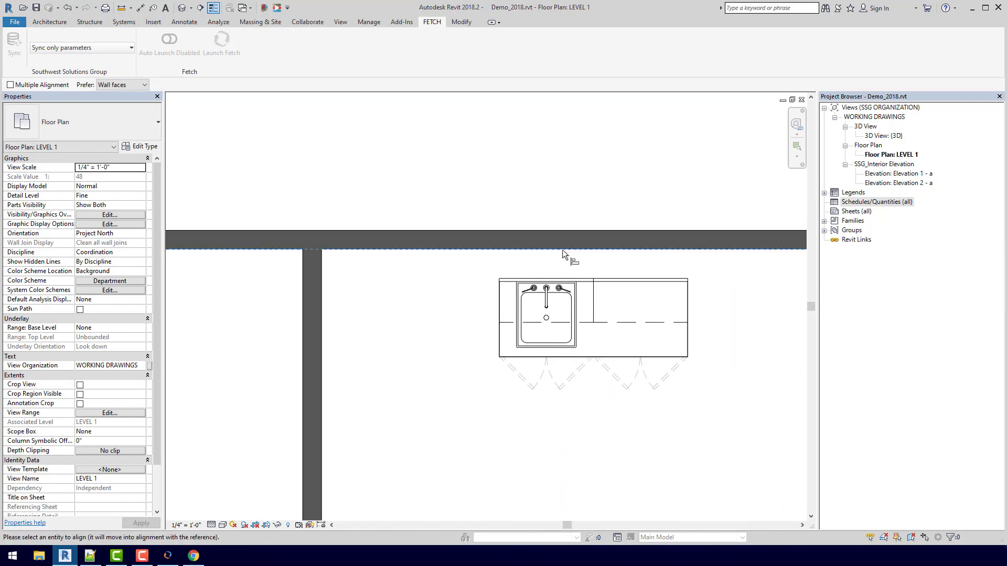
scroll(562, 249, down, 2)
click(545, 240)
scroll(572, 251, down, 3)
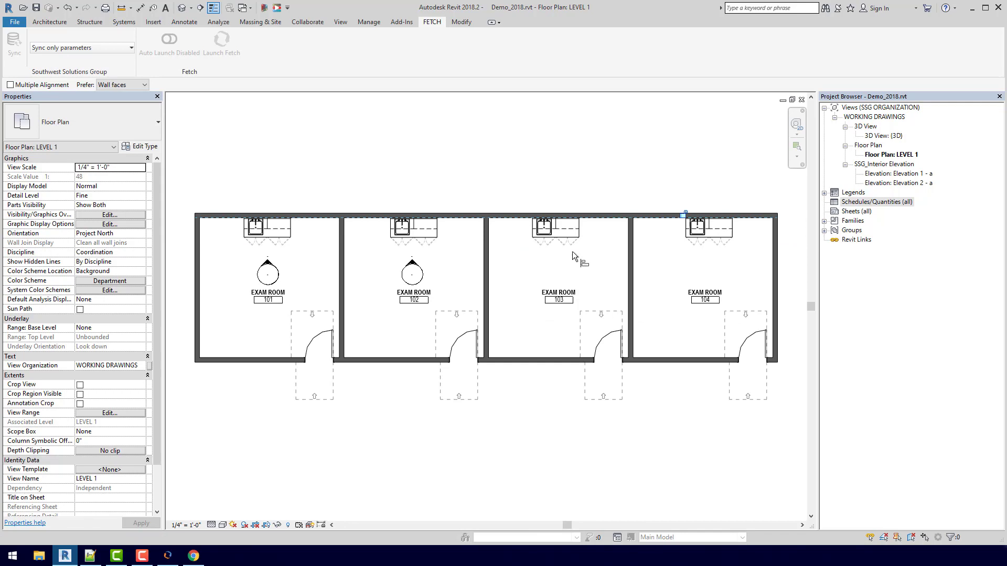
key(Escape)
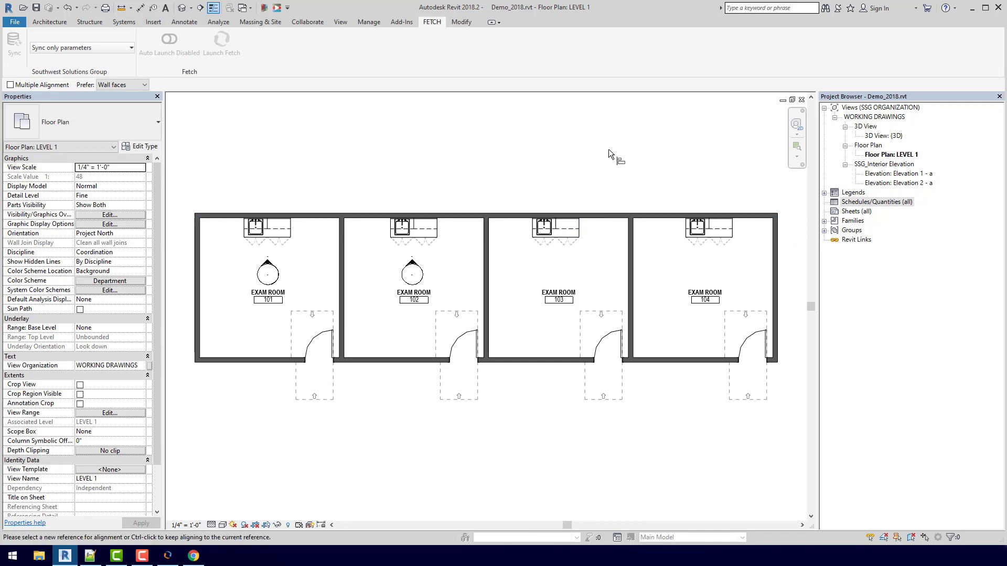
key(Escape)
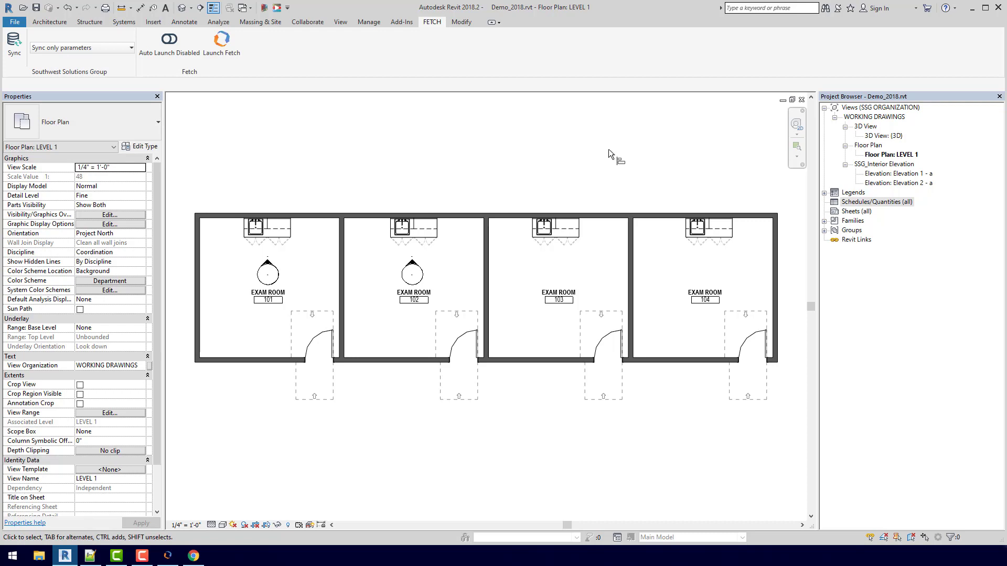
- Insert the Master schedule from Fetch's Schedules category and look through the casework listed for each exam room
click(168, 556)
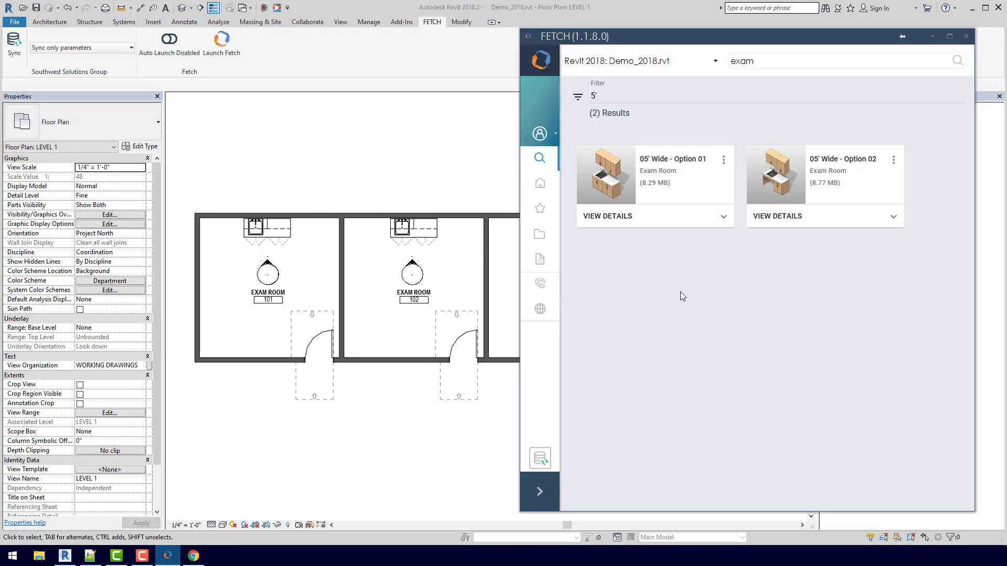
click(540, 235)
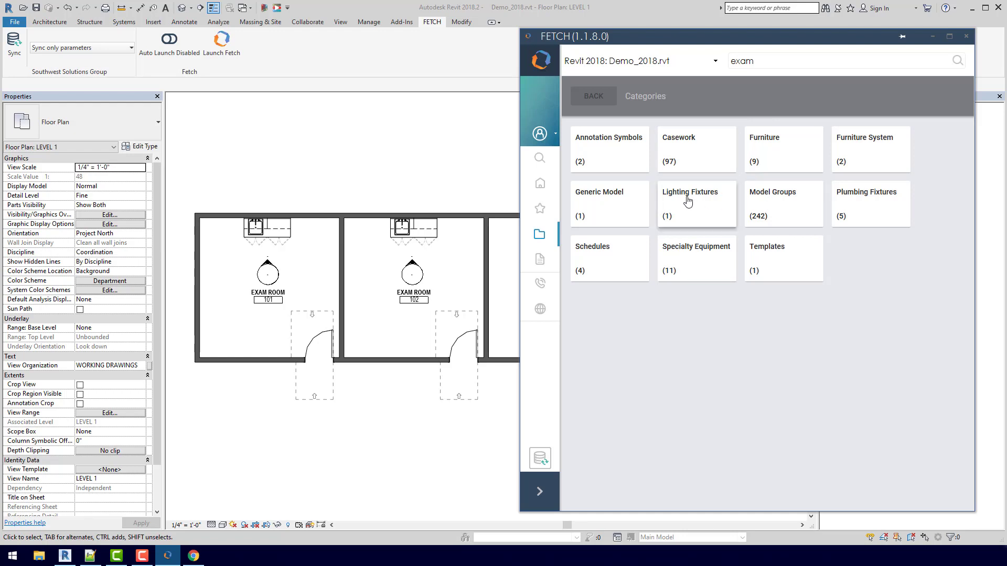
click(607, 274)
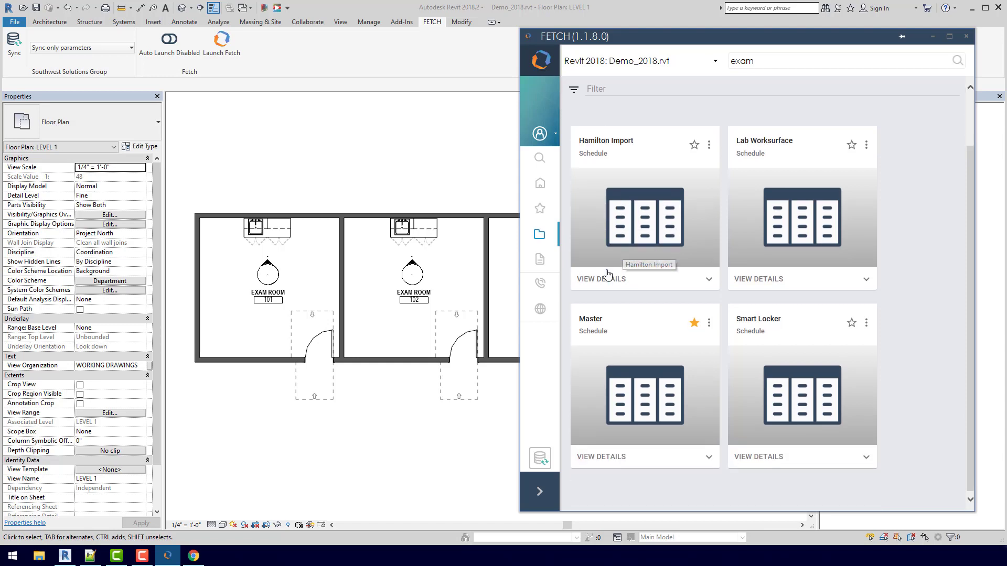
click(653, 392)
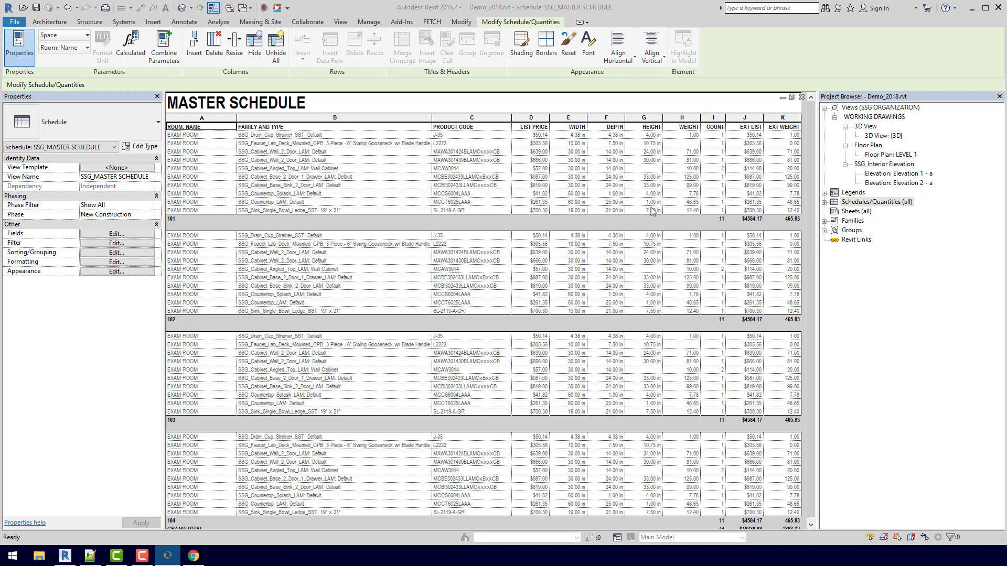
scroll(667, 231, down, 1)
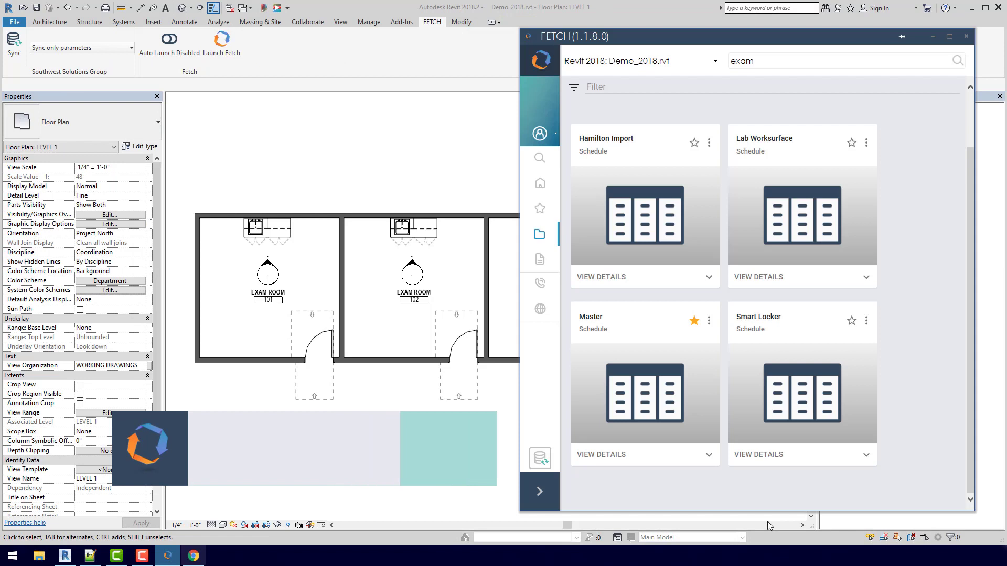
- Load the 05' Wide - Option 02 casework group from the exam search results and delete the copy placed above the rooms
click(540, 160)
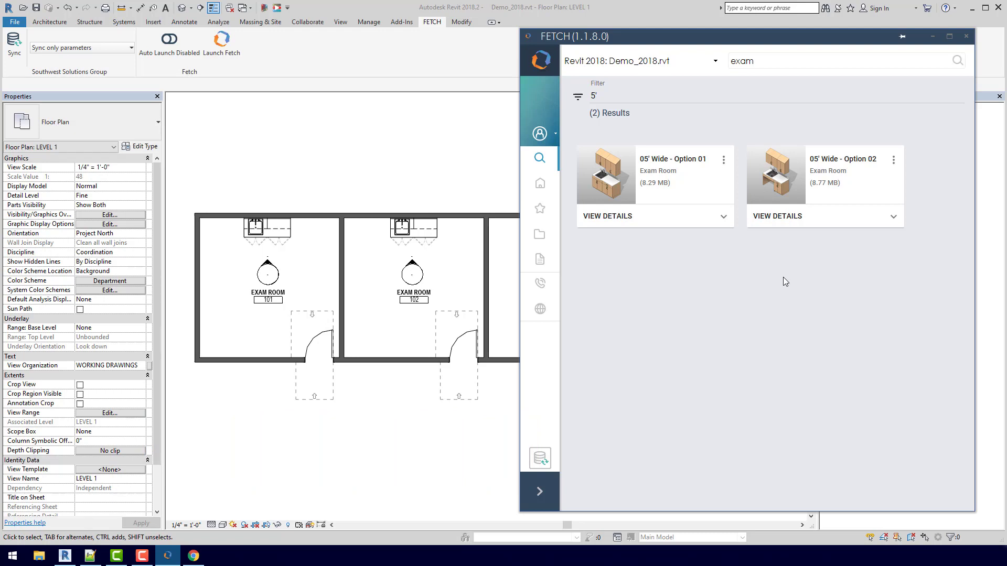
click(774, 172)
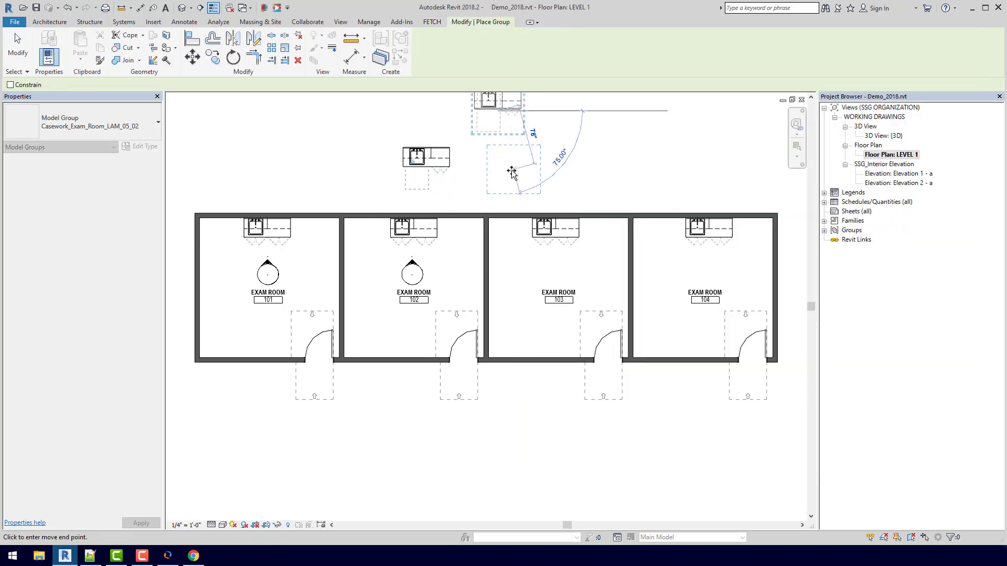
key(Escape)
click(442, 176)
key(Delete)
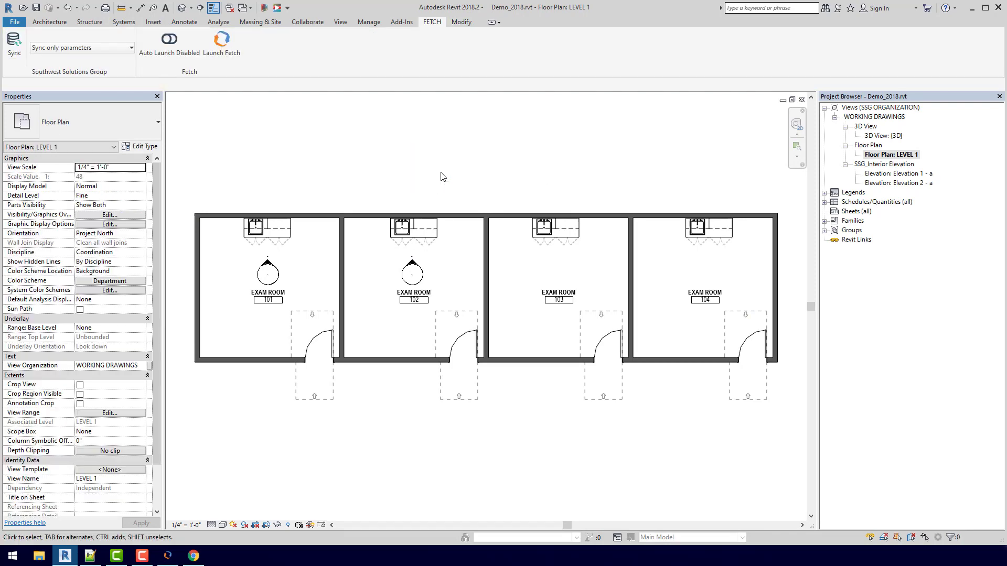
- Change the casework group in exam room 102 to the Casework_Exam_Room_LAM_05_02 type
click(394, 233)
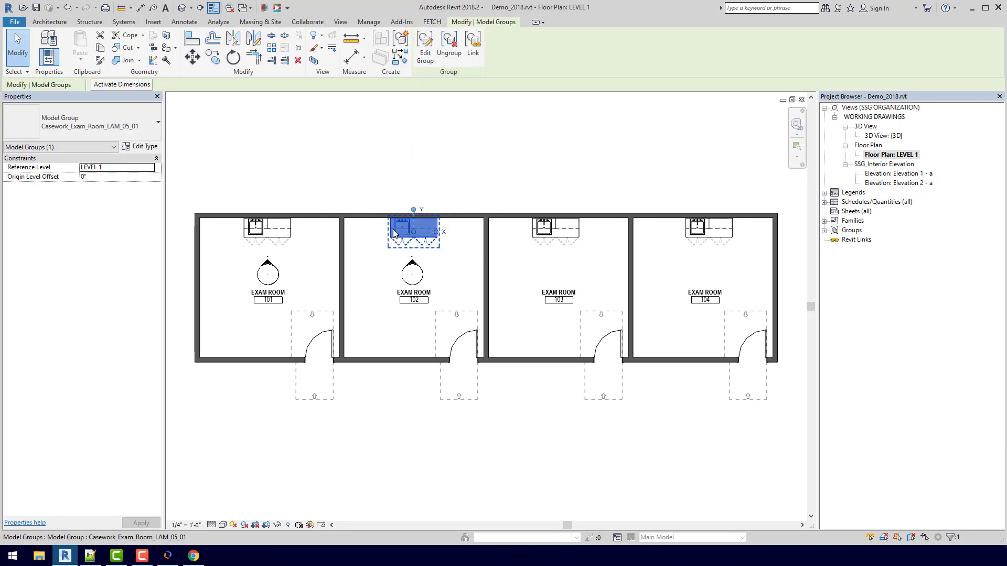
click(132, 134)
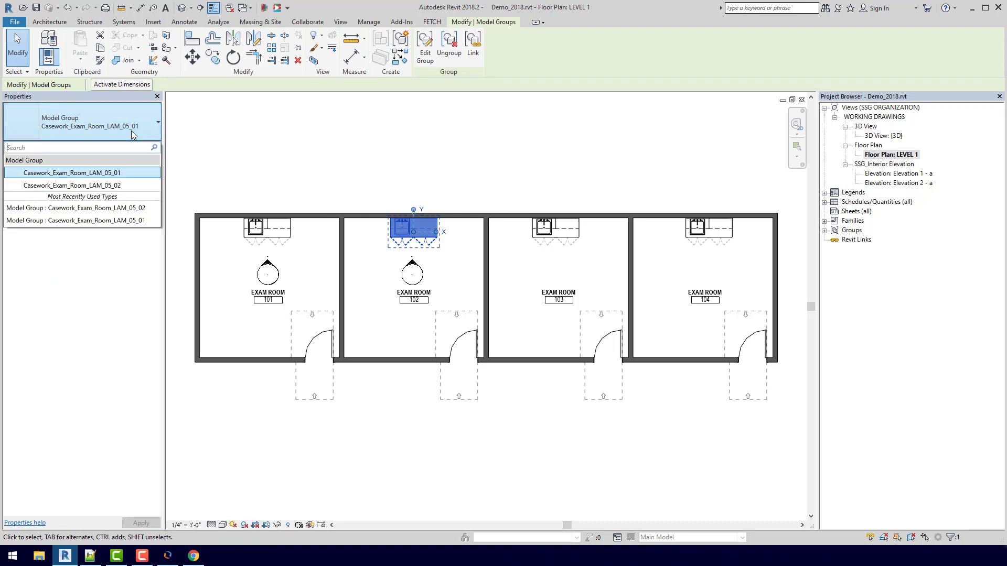
click(114, 185)
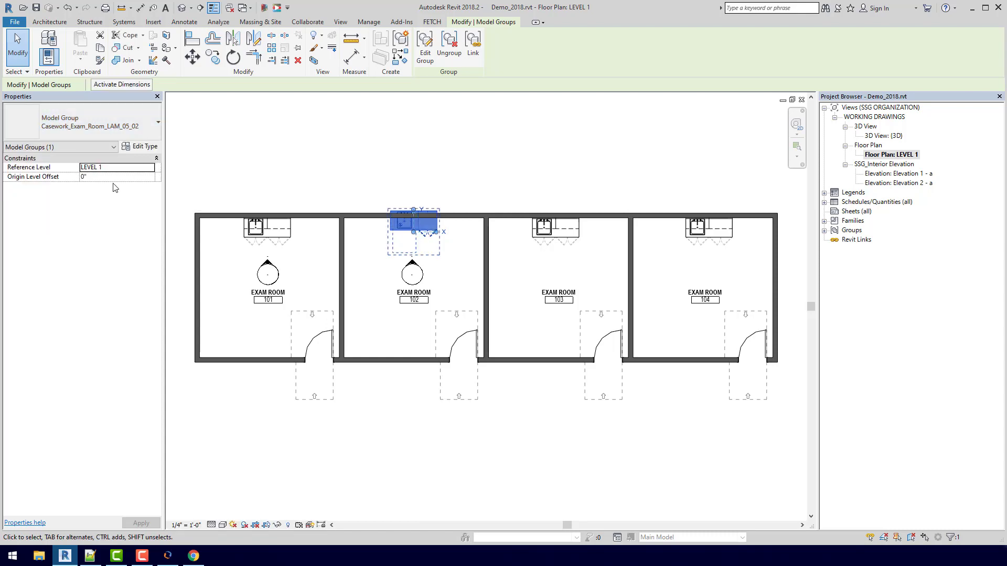
scroll(357, 210, up, 3)
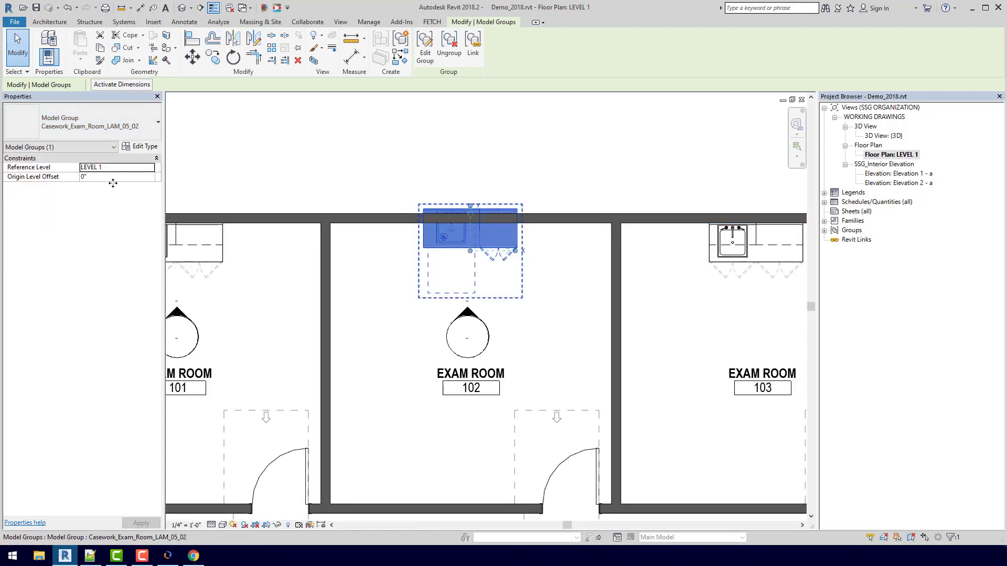
- Move the casework group in exam room 102 down so the countertop's back edge sits on the upper wall's inner face
key(m)
key(v)
scroll(472, 220, up, 4)
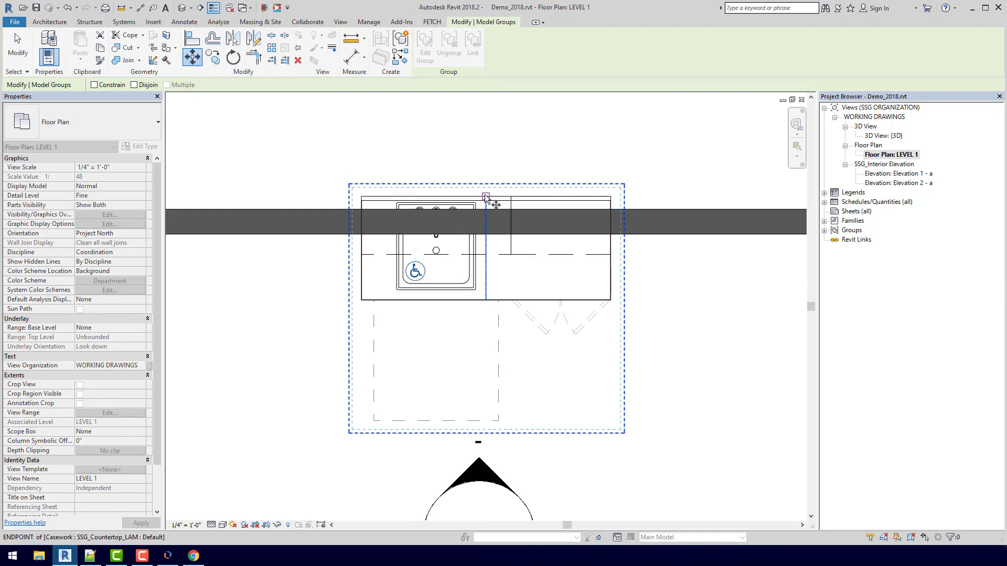
click(486, 198)
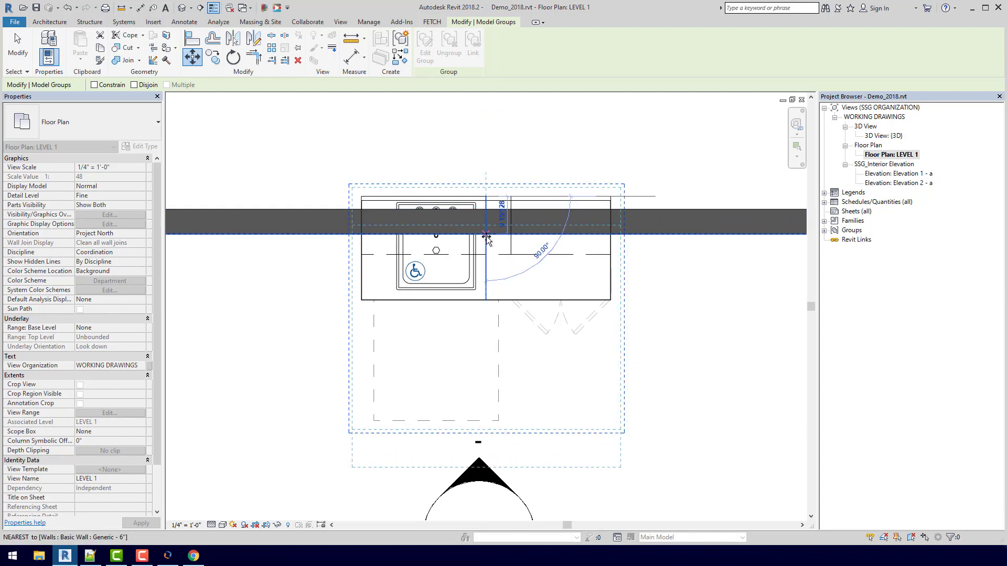
click(486, 236)
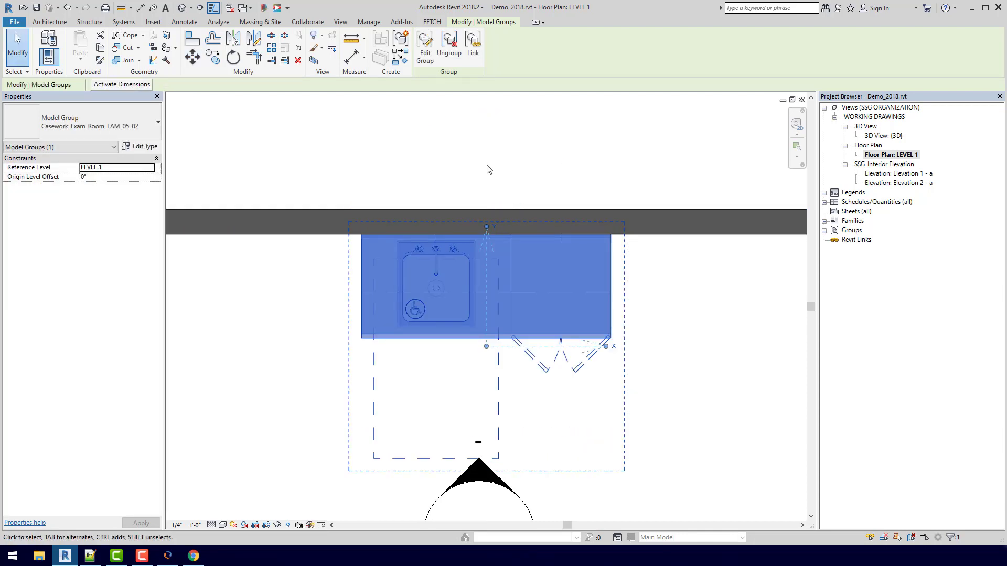
click(487, 168)
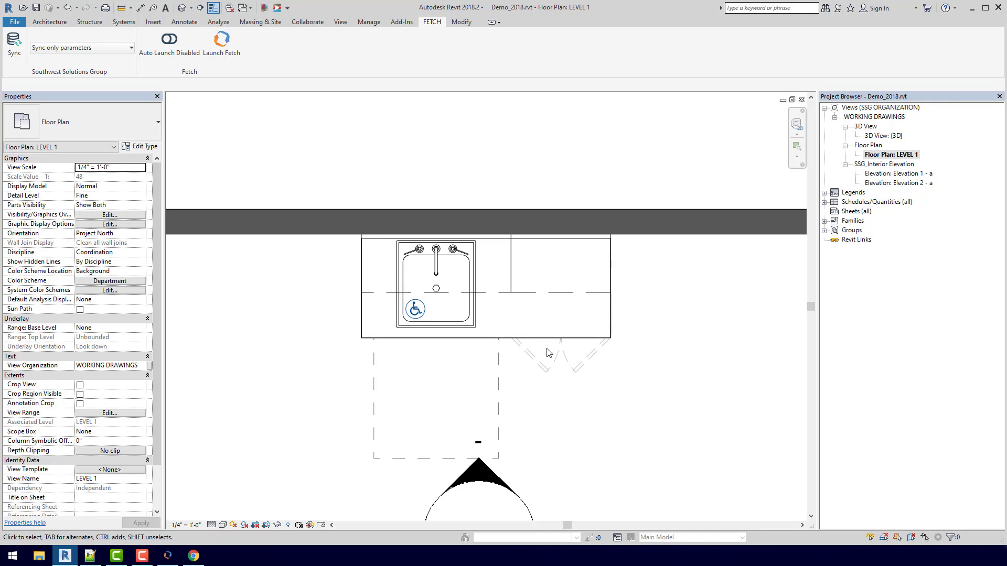
scroll(548, 346, down, 3)
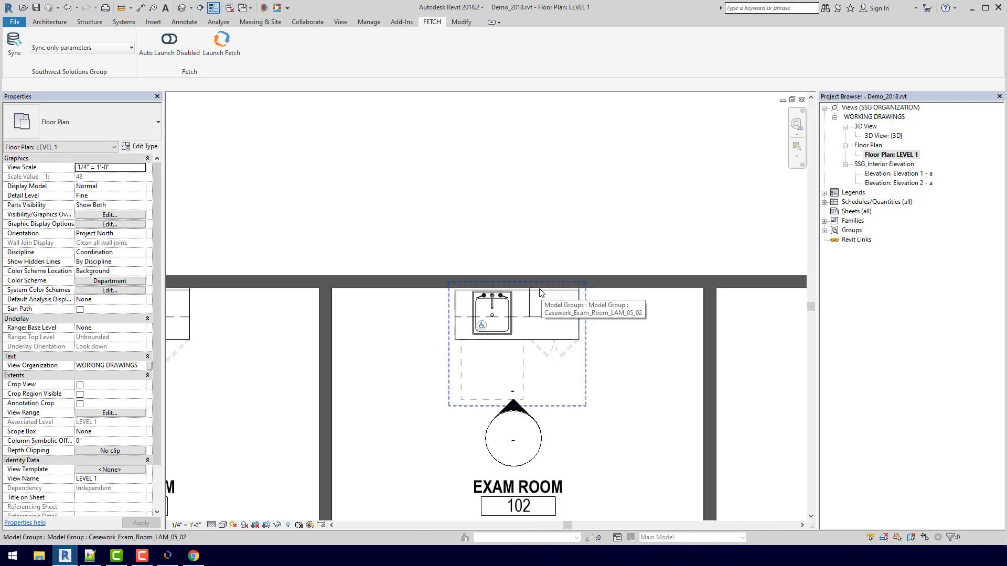
scroll(544, 199, down, 2)
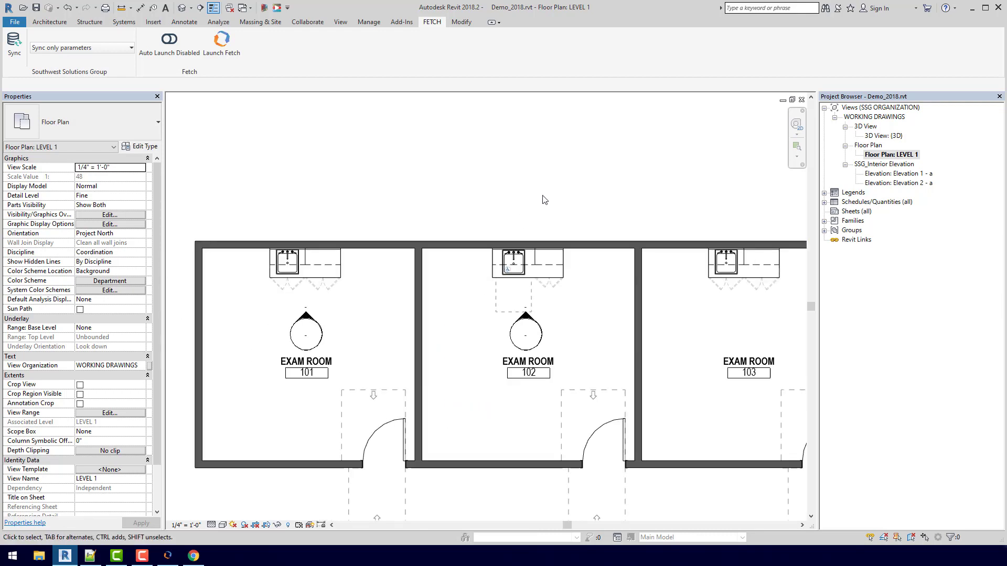
scroll(639, 189, down, 2)
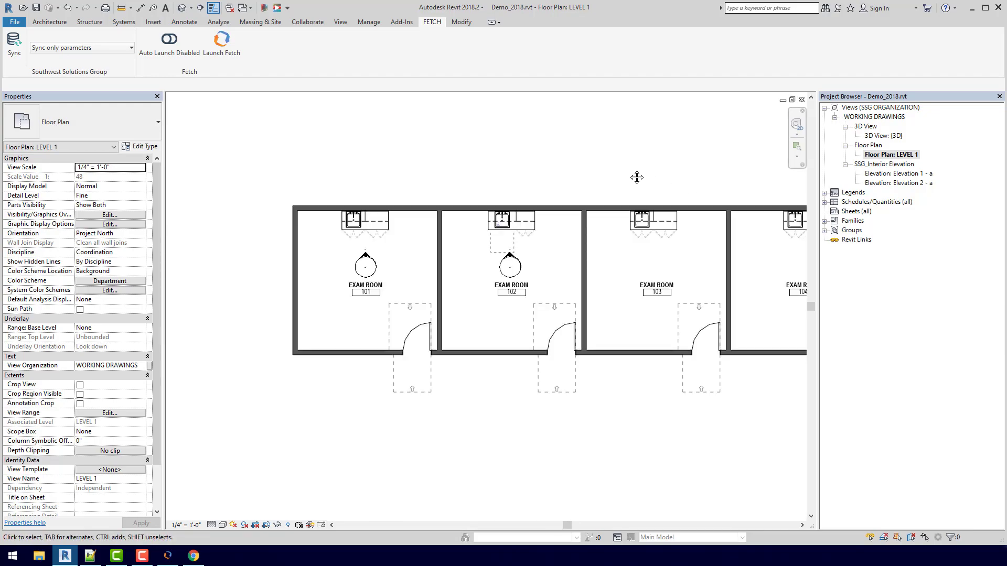
middle_drag(637, 177, 577, 186)
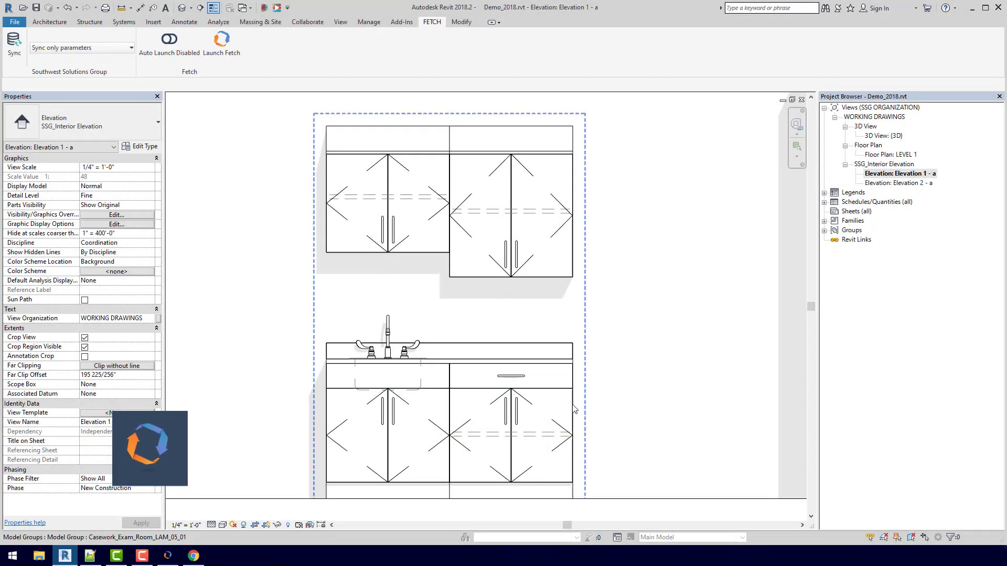
- Open the Casework_Exam_Room_LAM_05_01 group for editing in Elevation 1 - a and add locks to all four cabinets
double_click(574, 409)
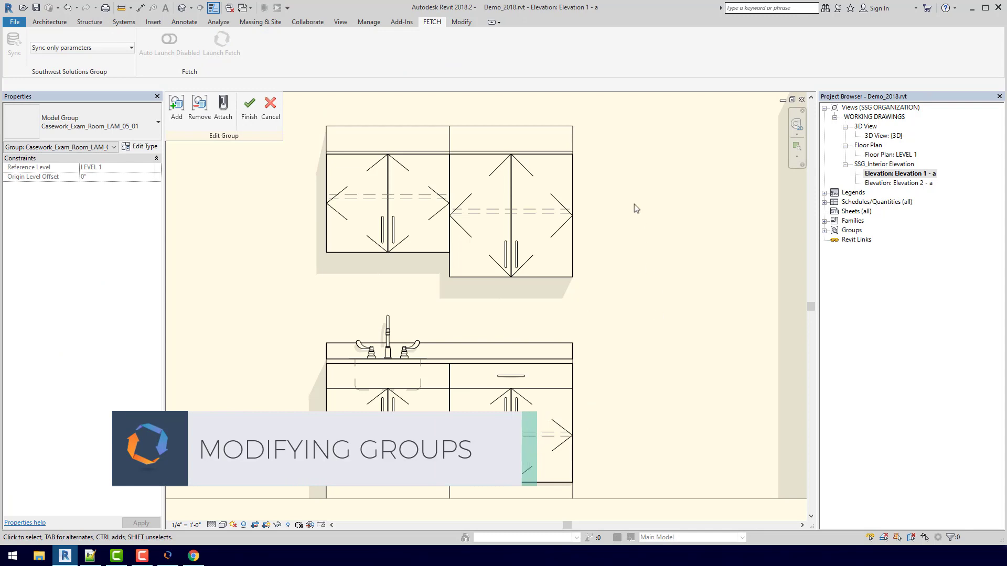
drag(636, 208, 420, 288)
ctrl+click(561, 419)
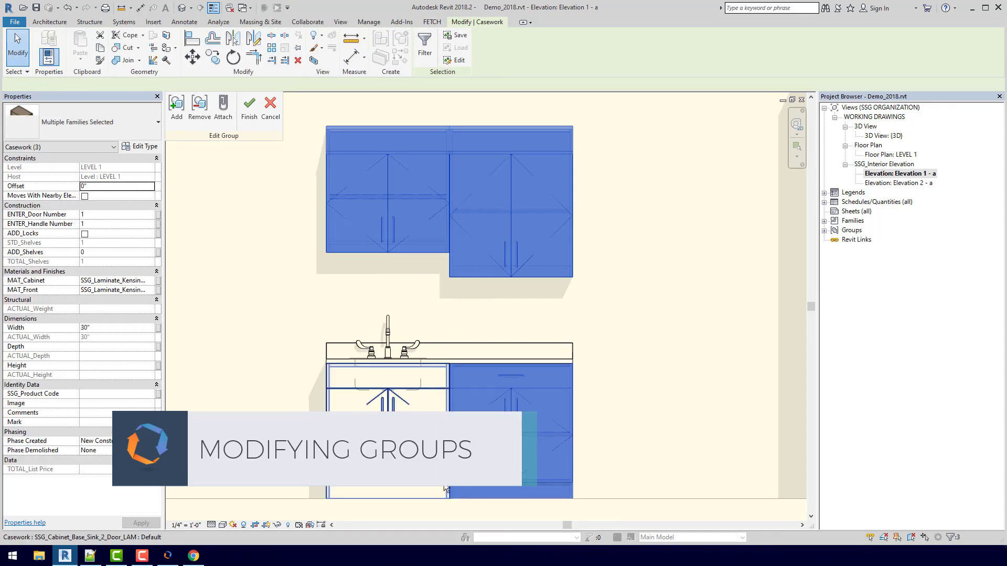
ctrl+click(444, 488)
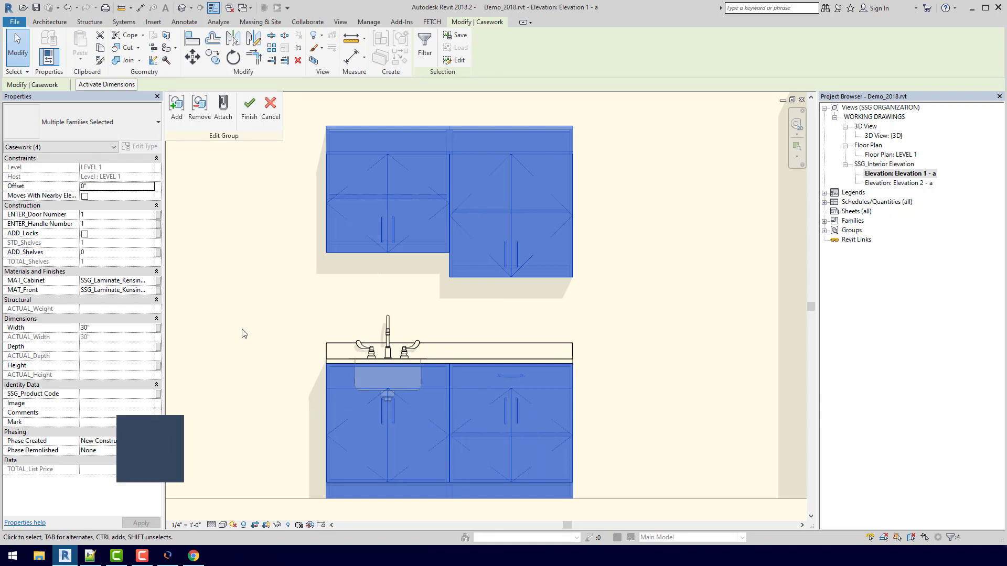
click(84, 233)
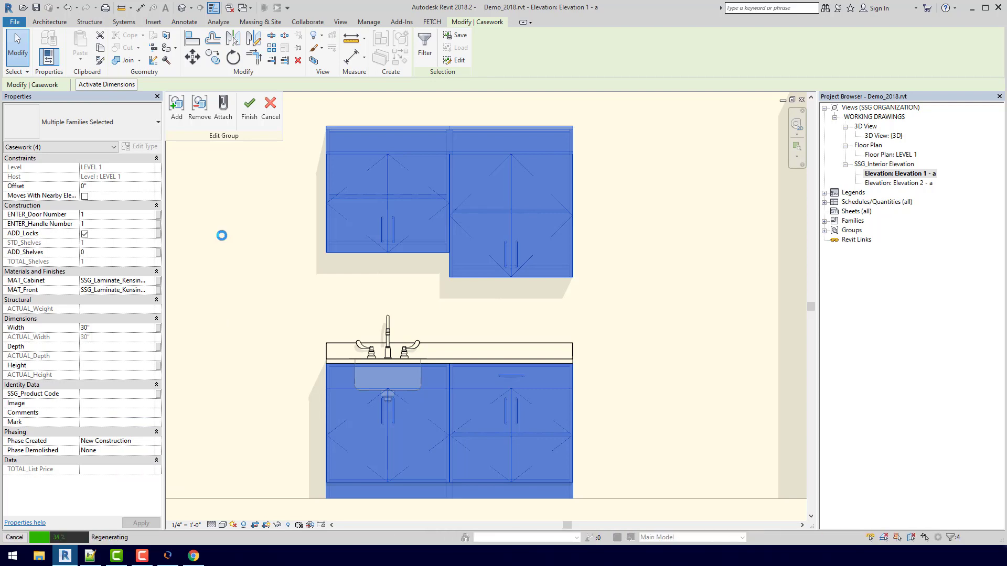
click(221, 238)
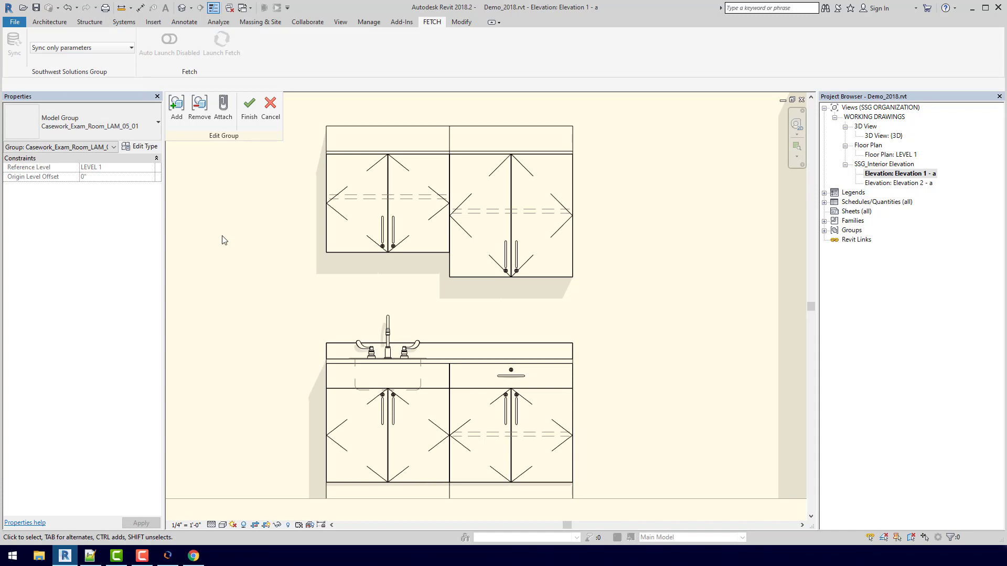
- Set the door number of both wall cabinets to 4 and their added shelves to 1
drag(674, 166, 294, 279)
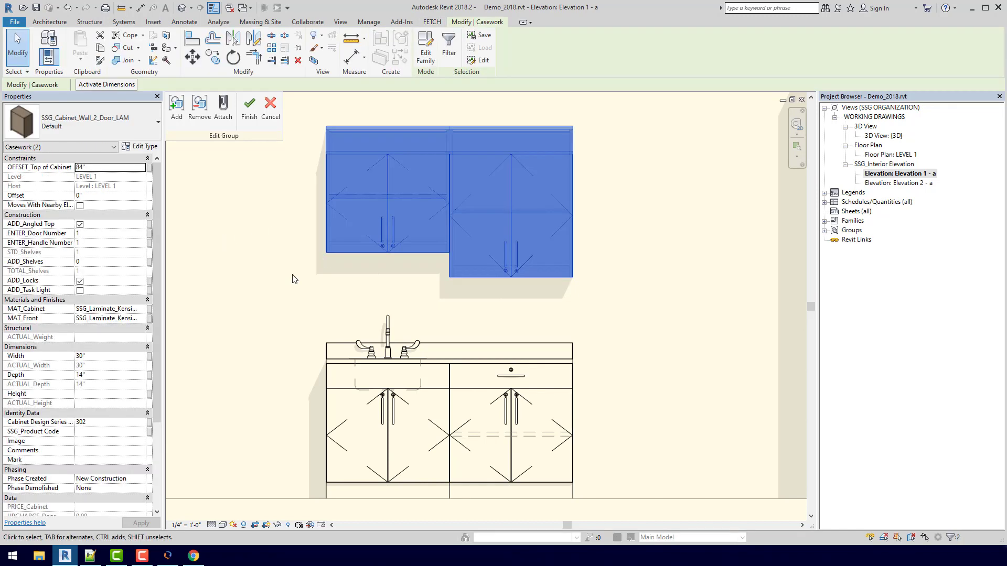
mouse_move(51, 237)
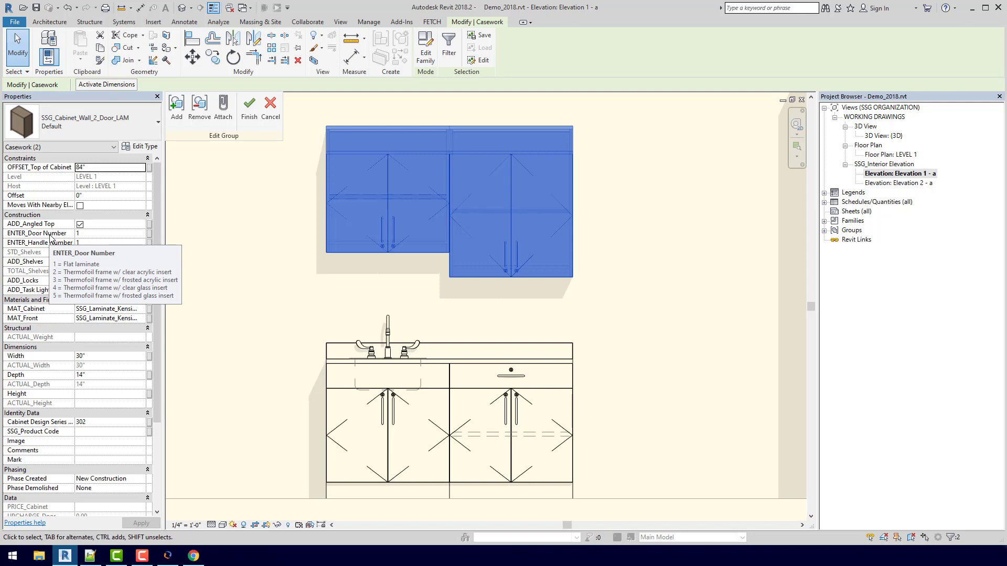
click(110, 233)
text(4)
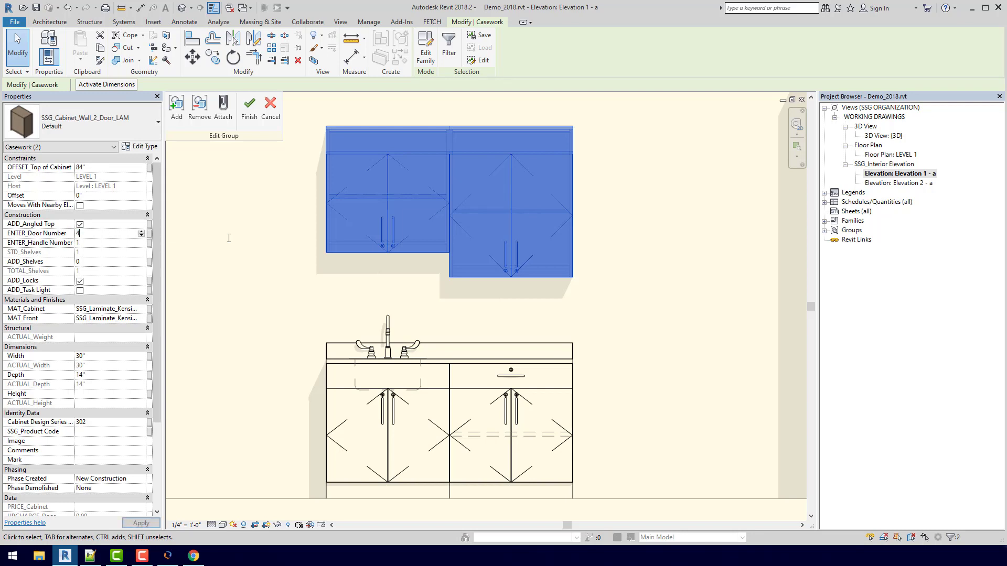
click(114, 250)
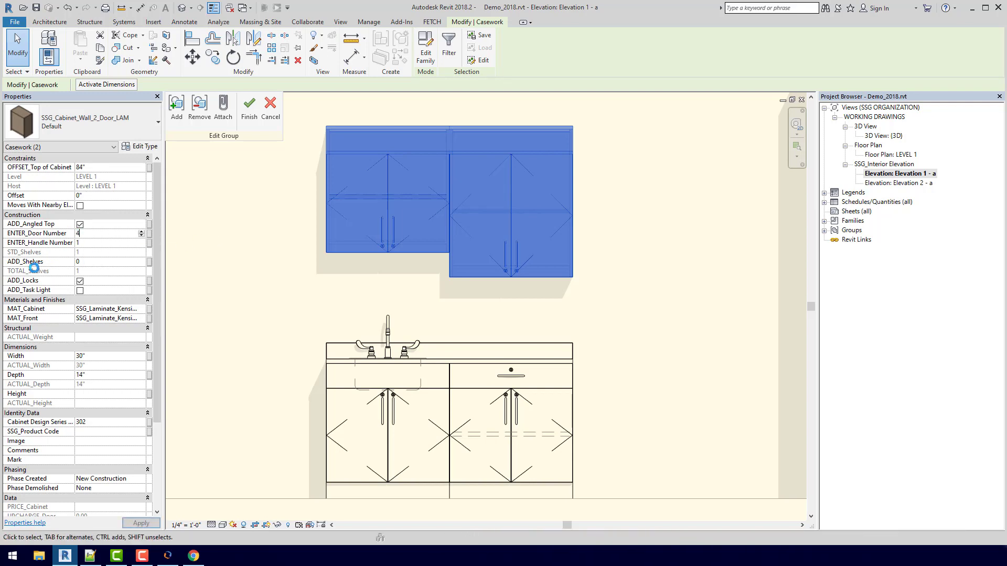
click(98, 261)
text(1)
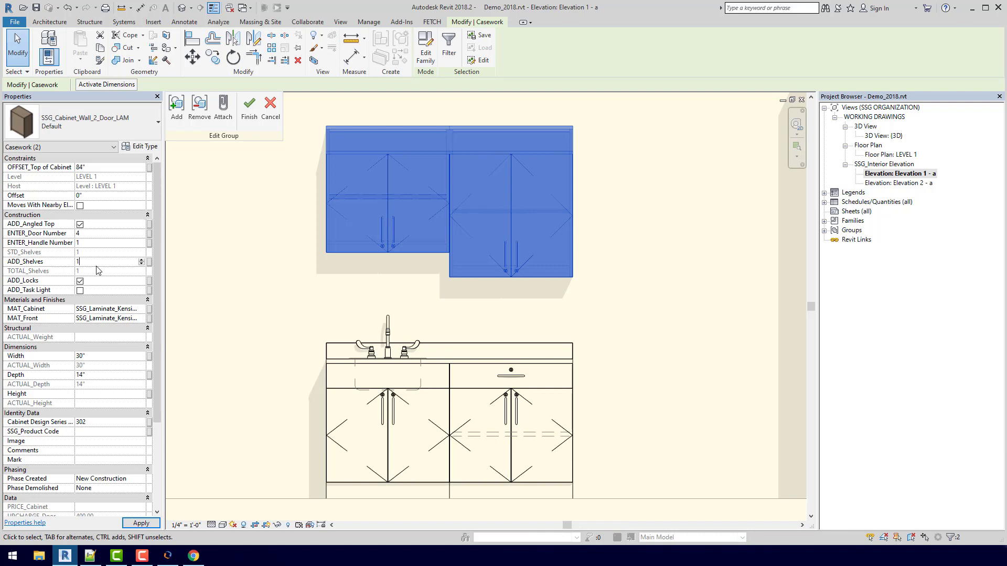
click(228, 259)
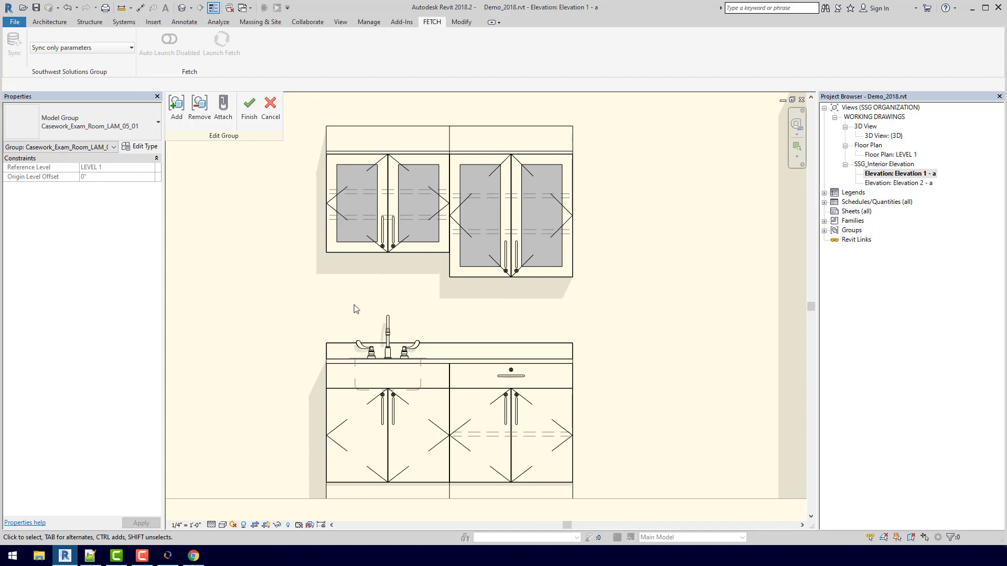
- Set the width of the drawer base cabinet and the wall cabinet above it to 42"
click(567, 391)
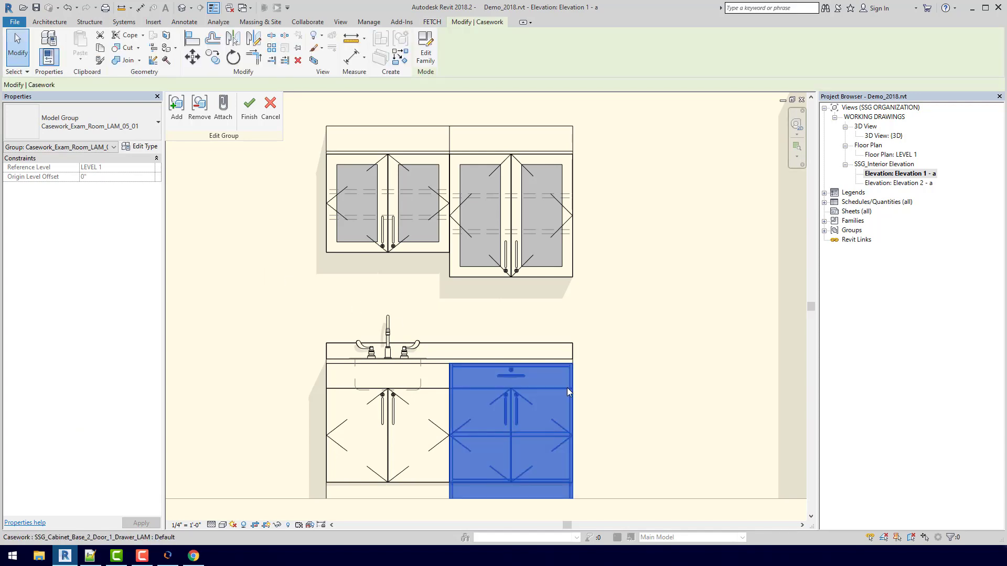
ctrl+click(568, 267)
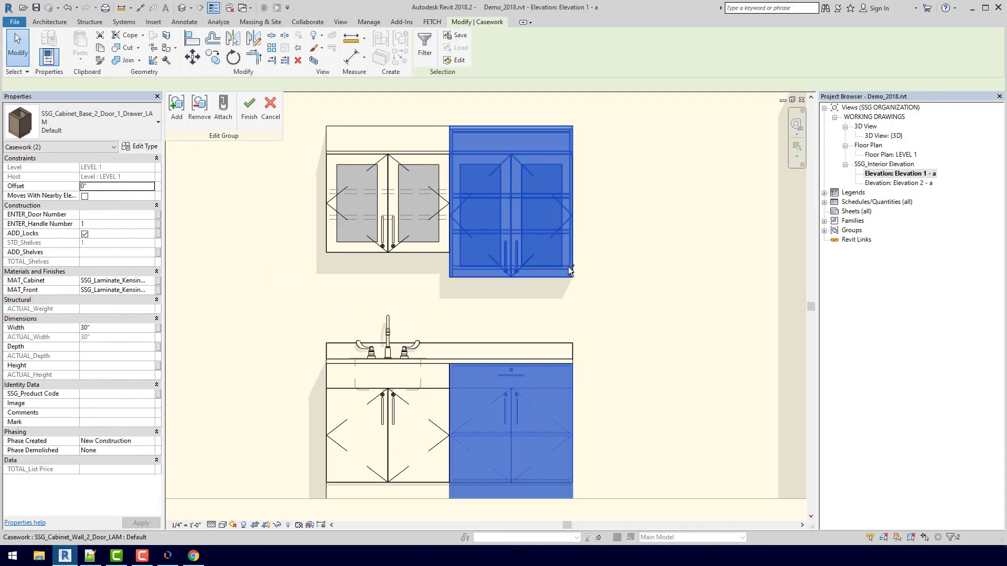
click(113, 328)
text(2)
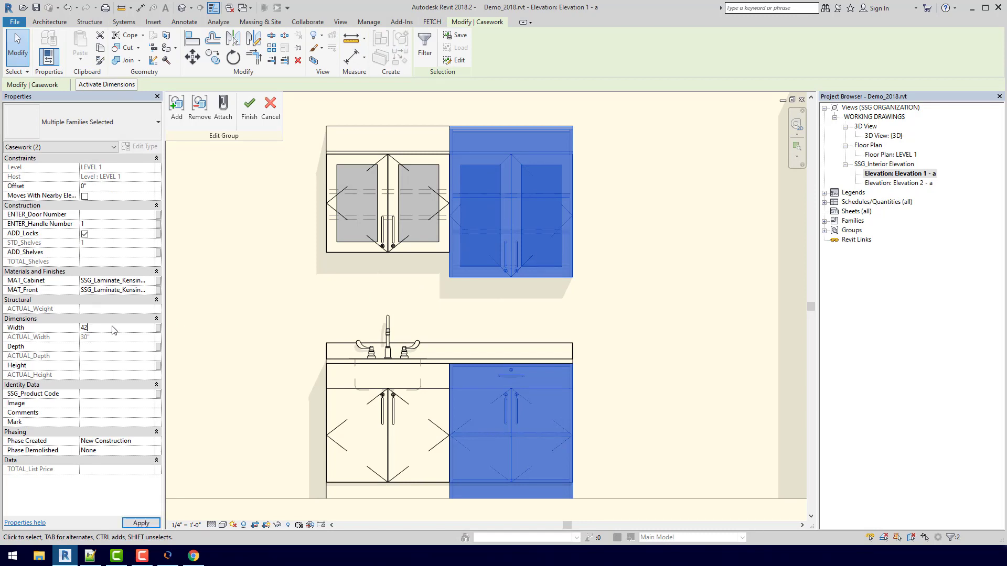
key(Return)
click(323, 324)
- Move the two 42" cabinets right so the base cabinet's left edge meets the sink cabinet's right edge
key(m)
key(v)
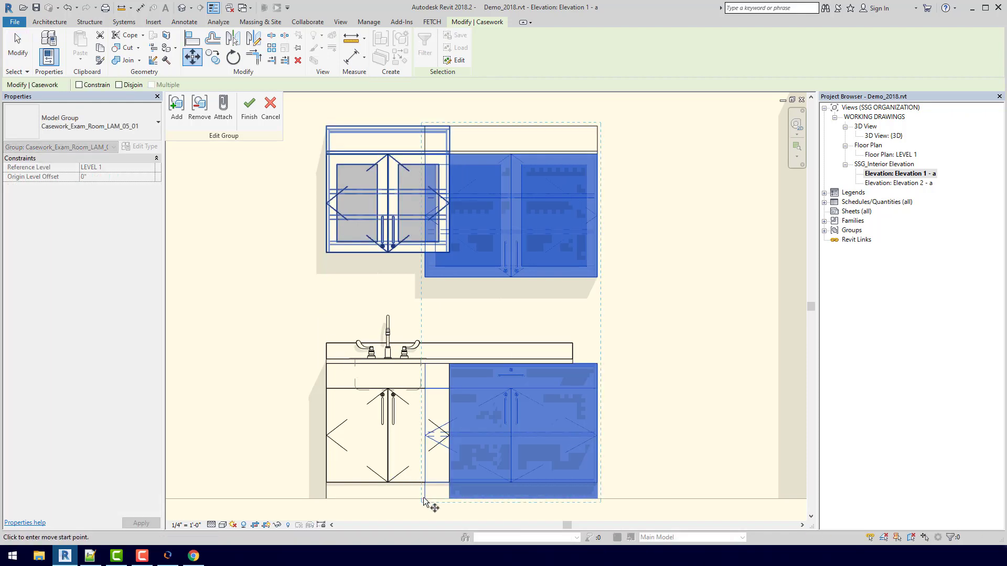
click(424, 499)
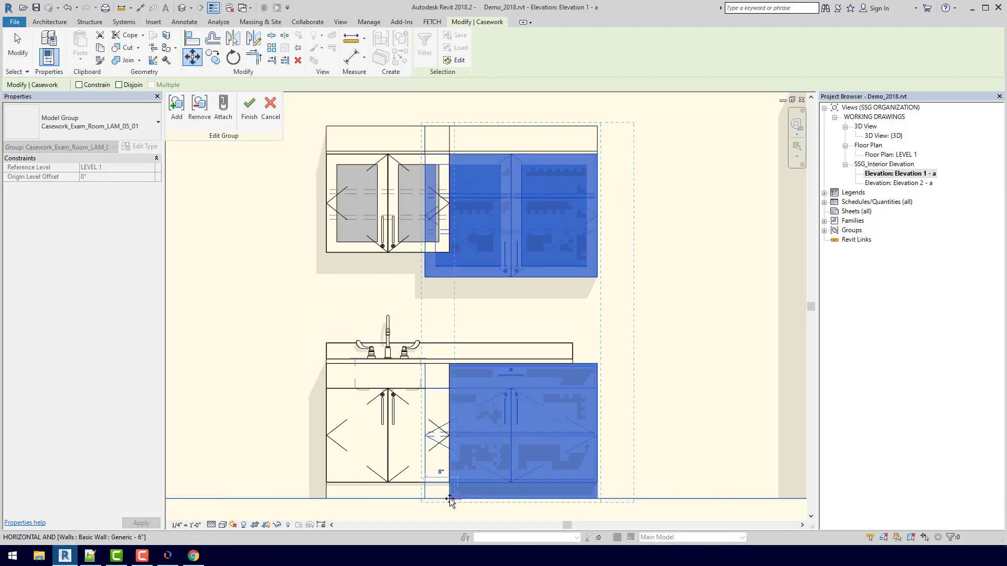
click(449, 499)
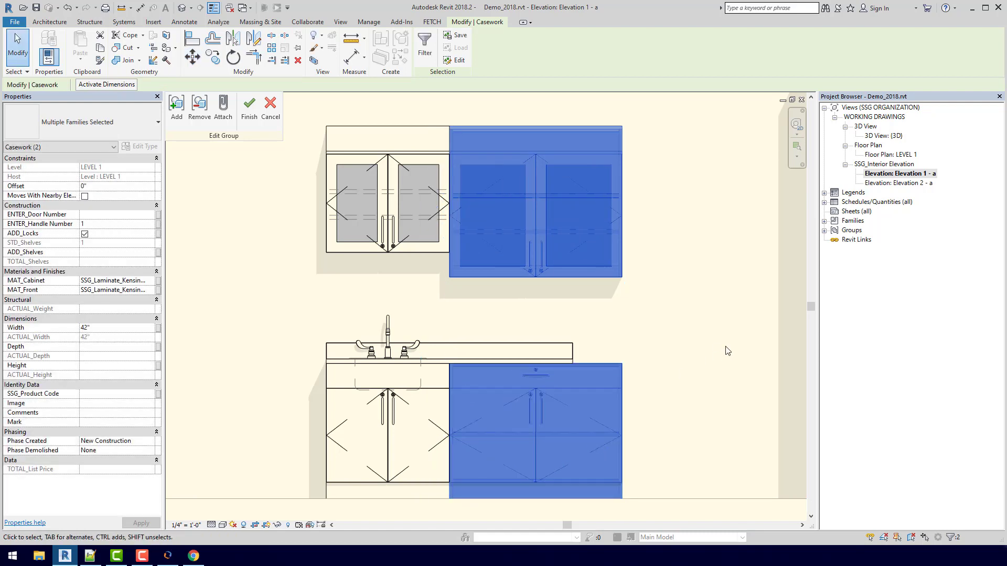
key(Escape)
- Align the countertop's right end with the outer side of the drawer base cabinet and finish editing the group
key(a)
key(l)
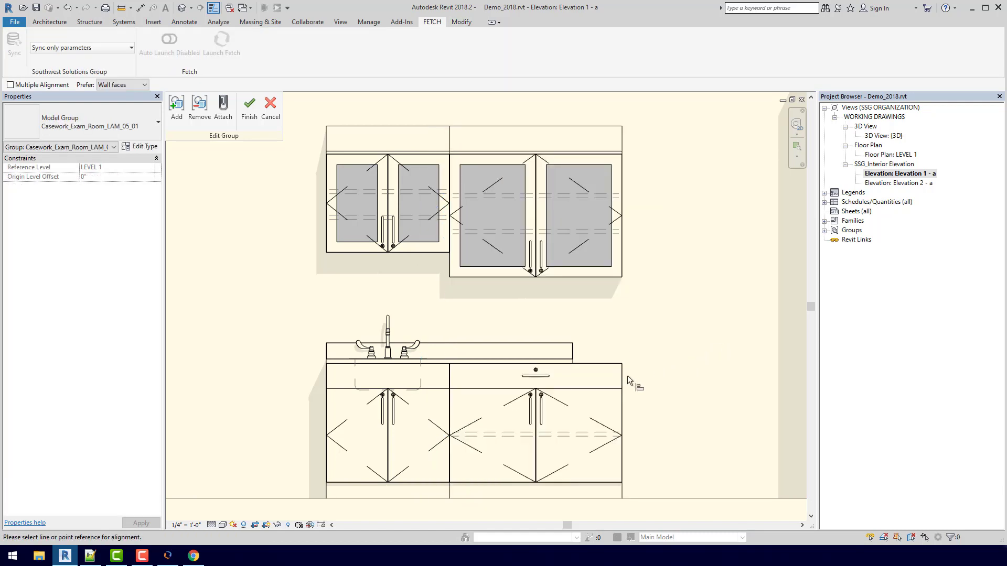
click(572, 352)
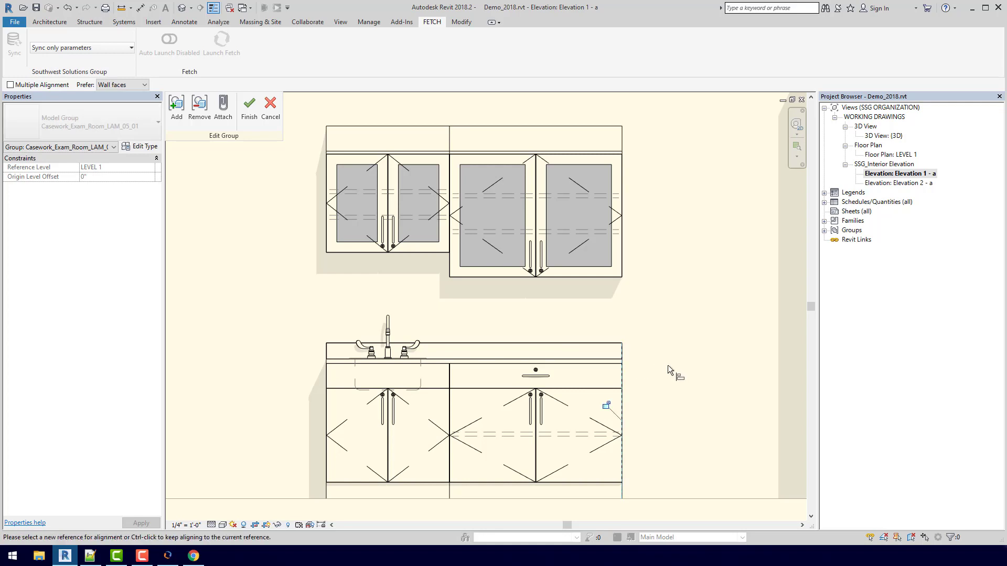
click(249, 113)
key(Escape)
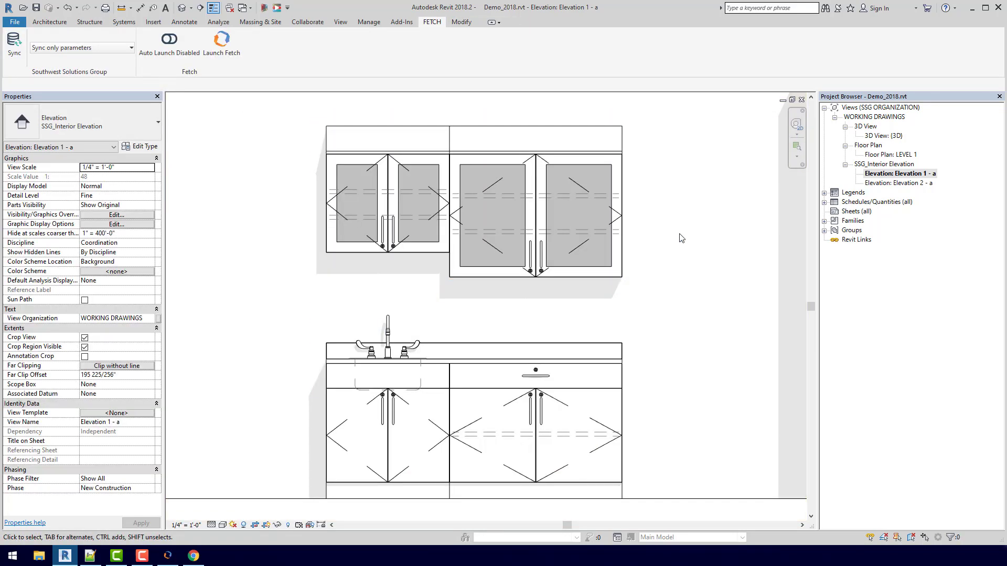
- Check the edited casework groups in the {3D} view and review the room entries in SSG_MASTER SCHEDULE
double_click(883, 136)
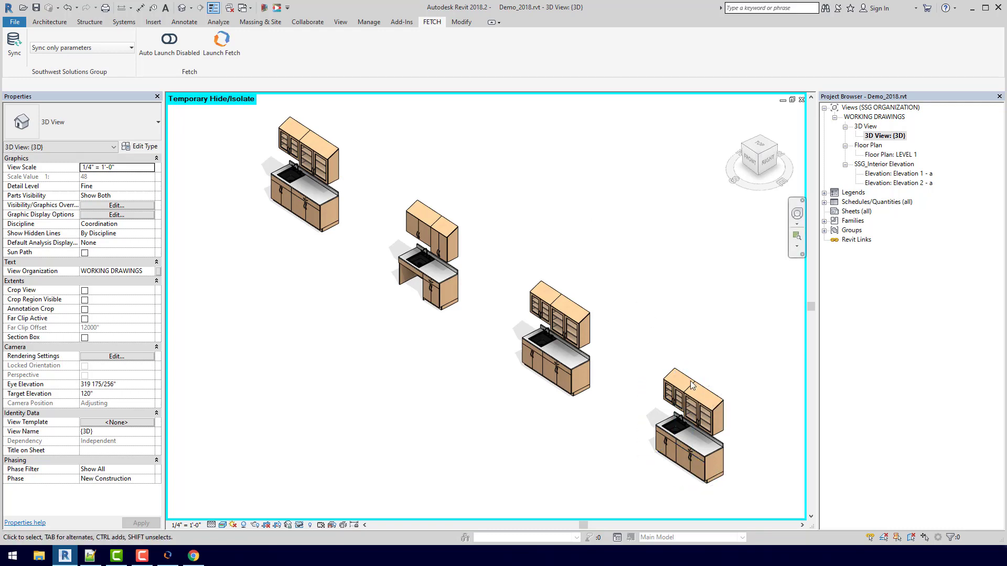
click(824, 203)
double_click(862, 212)
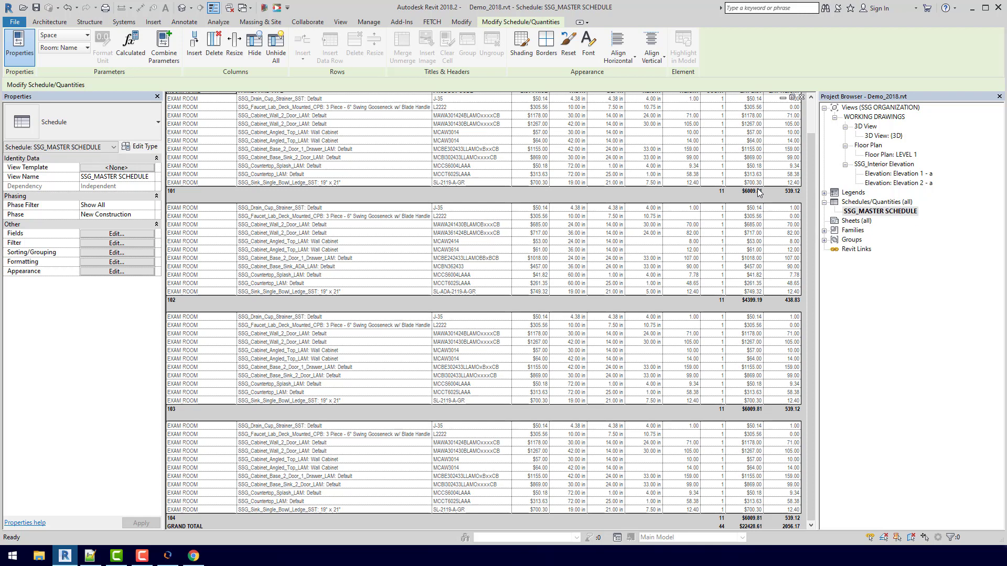
scroll(748, 194, up, 5)
scroll(749, 194, down, 5)
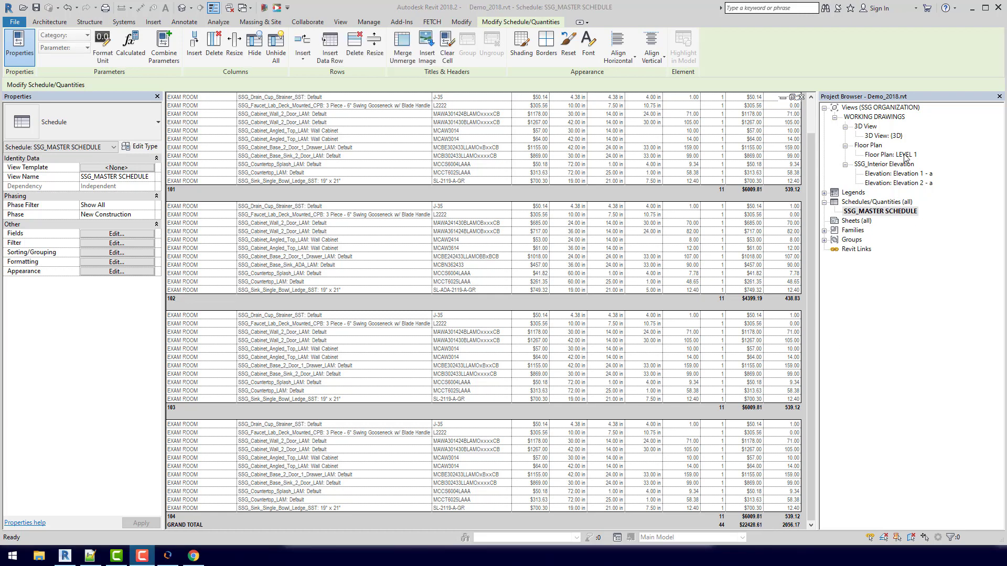
- Switch to Fetch, sync the project's parameters, and review the summary of changes before closing it
click(435, 22)
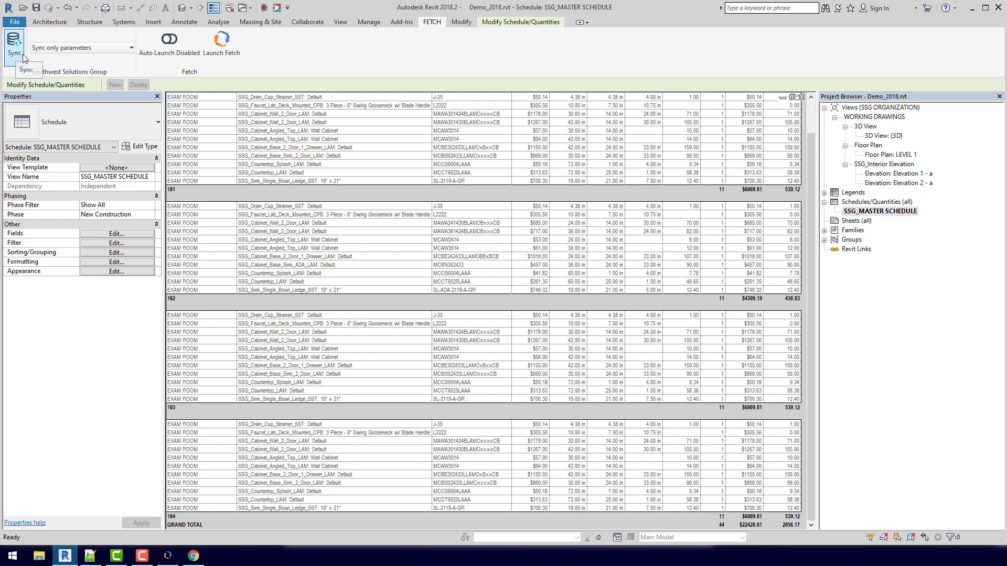
click(168, 556)
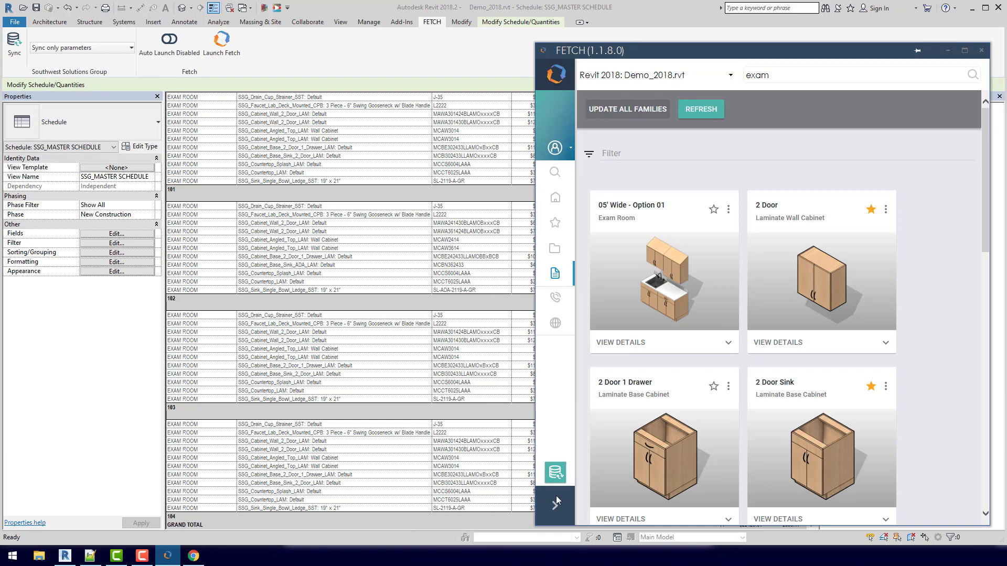
click(556, 472)
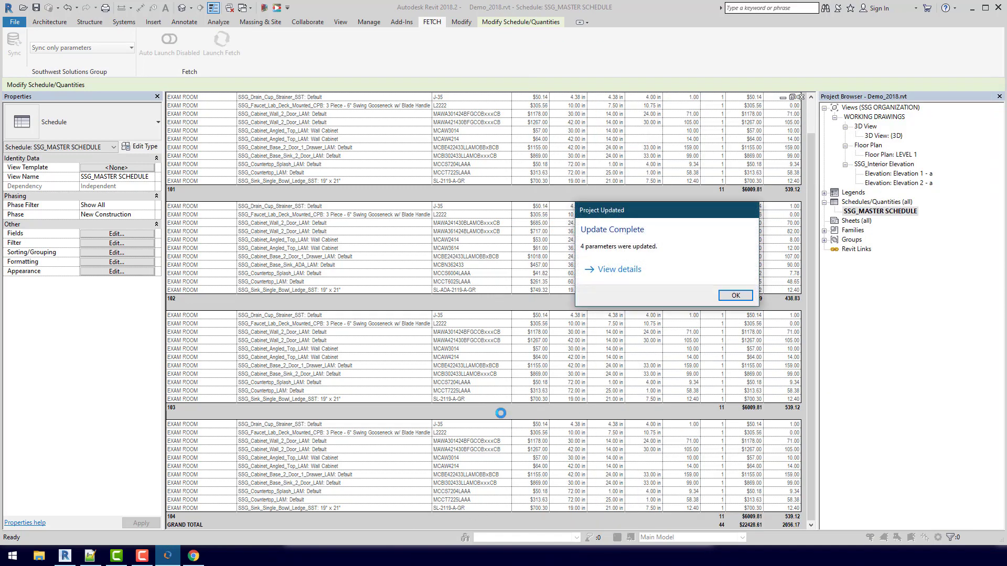
drag(623, 214, 588, 210)
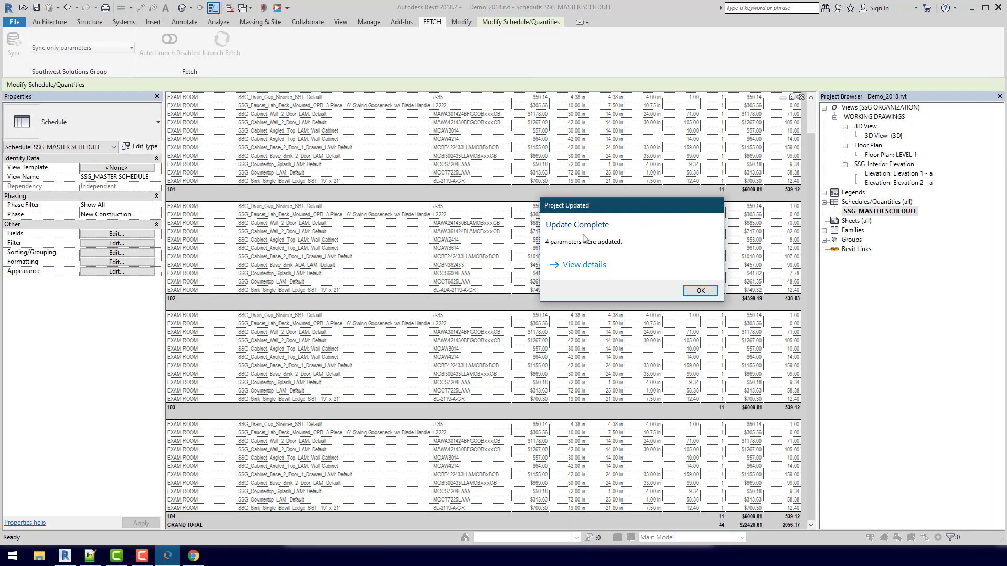
click(581, 266)
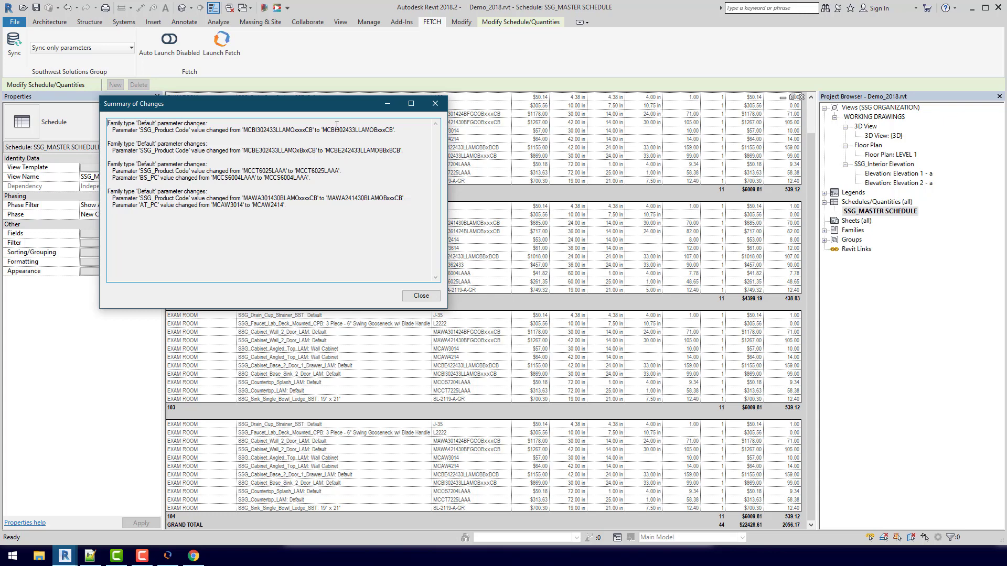
click(421, 295)
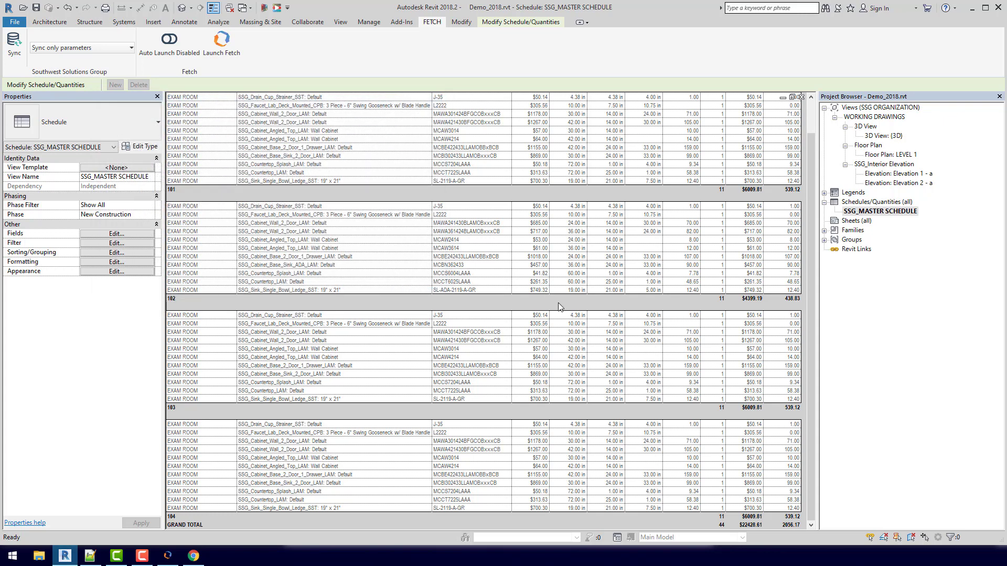